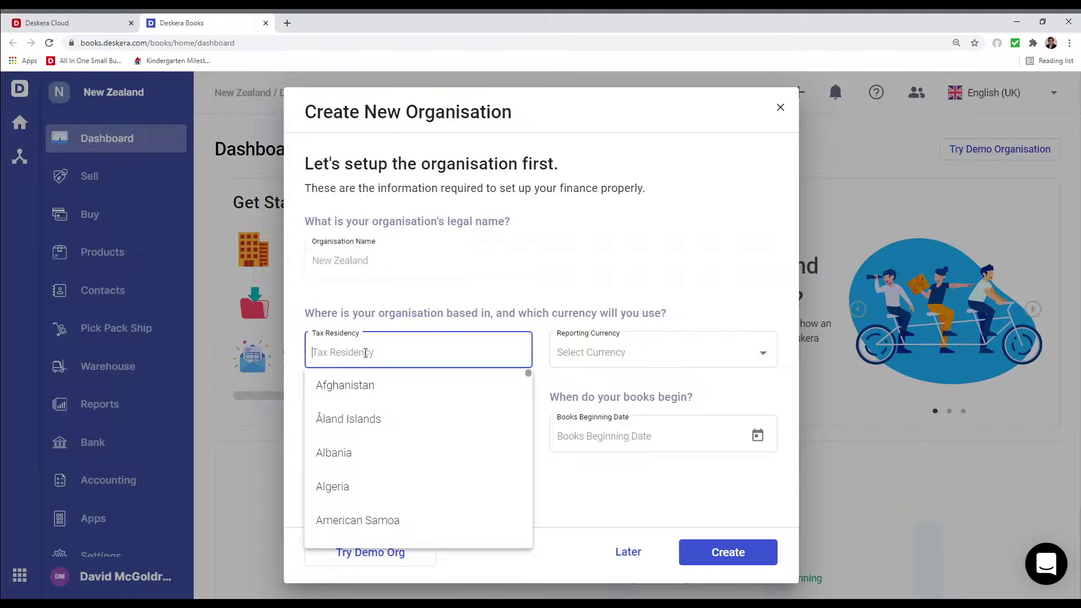
Create the organisation with New Zealand tax residency and financial year starting 01-01-2020
click(446, 417)
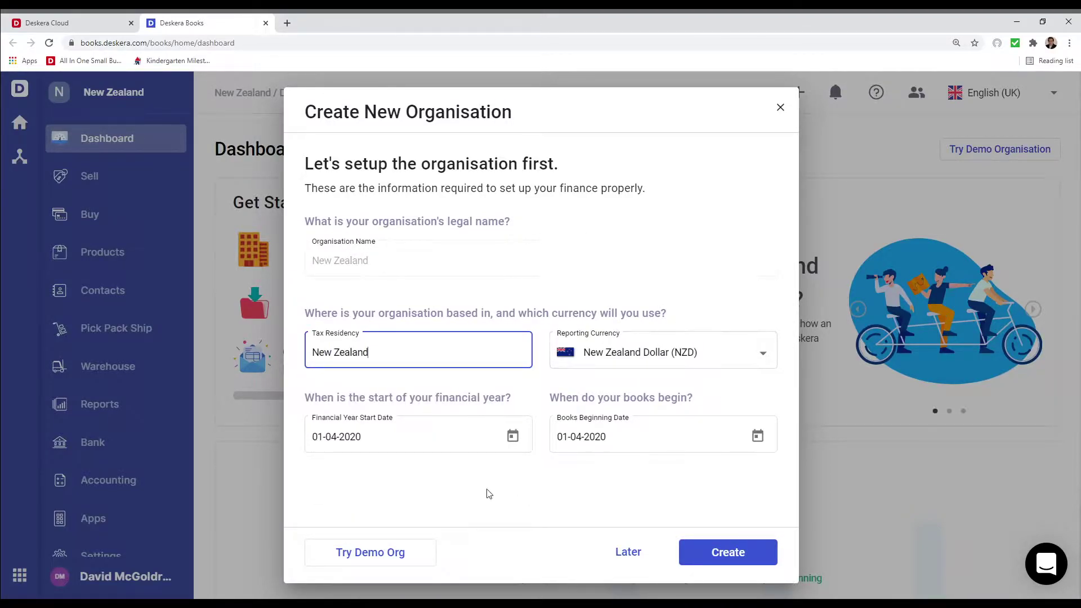
click(512, 437)
click(467, 194)
click(467, 193)
click(467, 194)
click(418, 259)
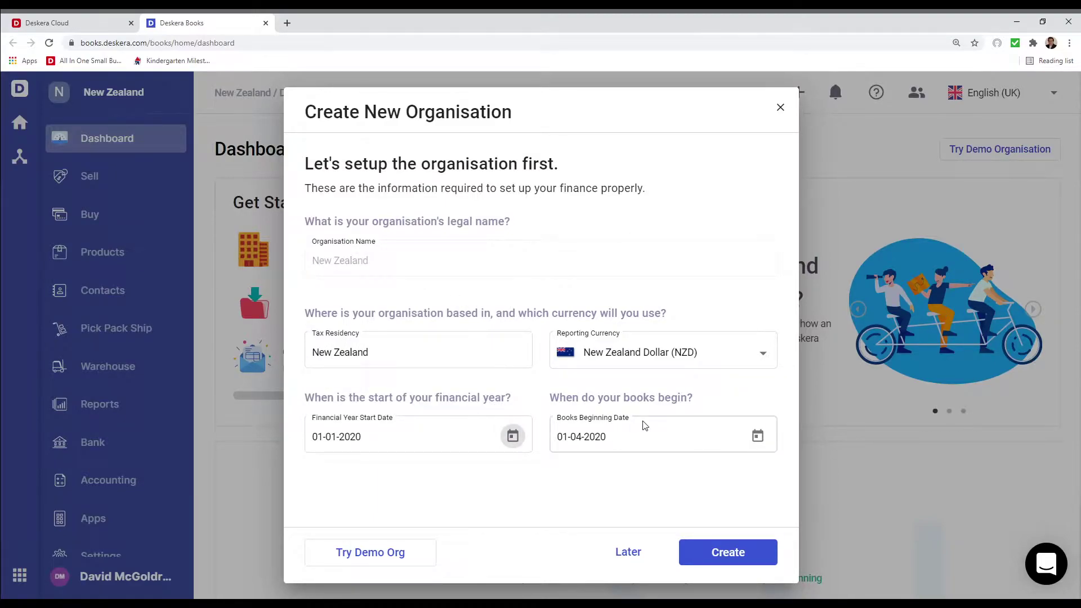
click(730, 553)
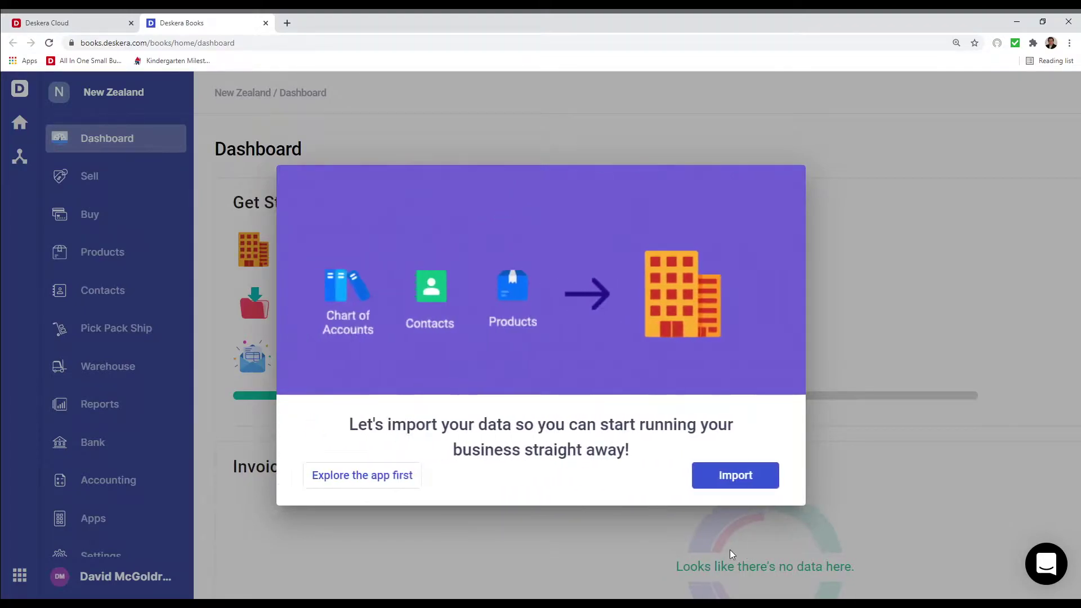
Choose 'Explore the app first', then open Settings > Organisation Profile
click(383, 484)
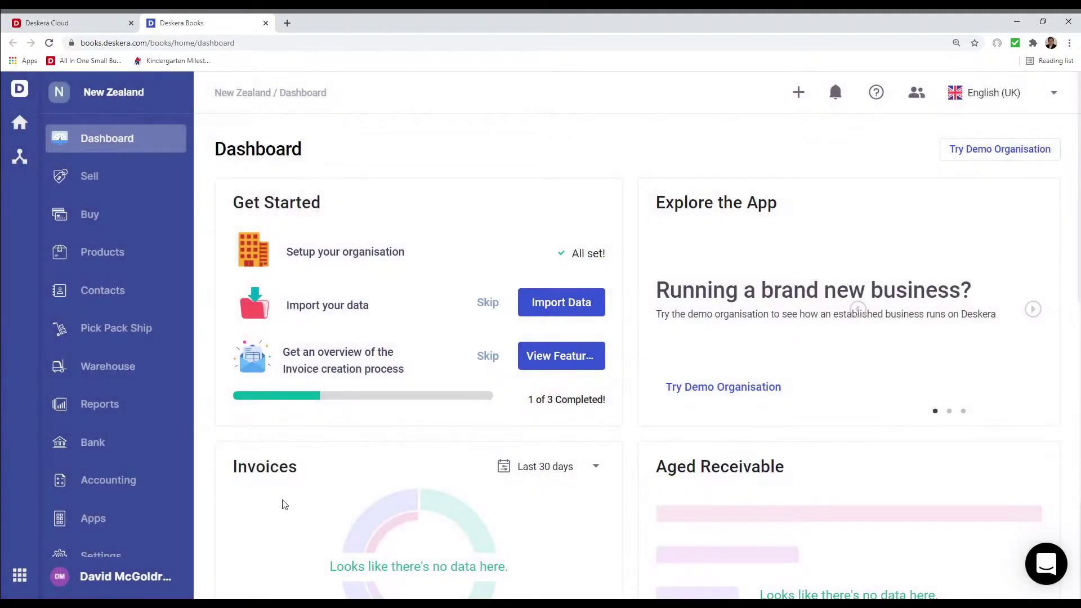
scroll(98, 532, down, 1)
click(98, 535)
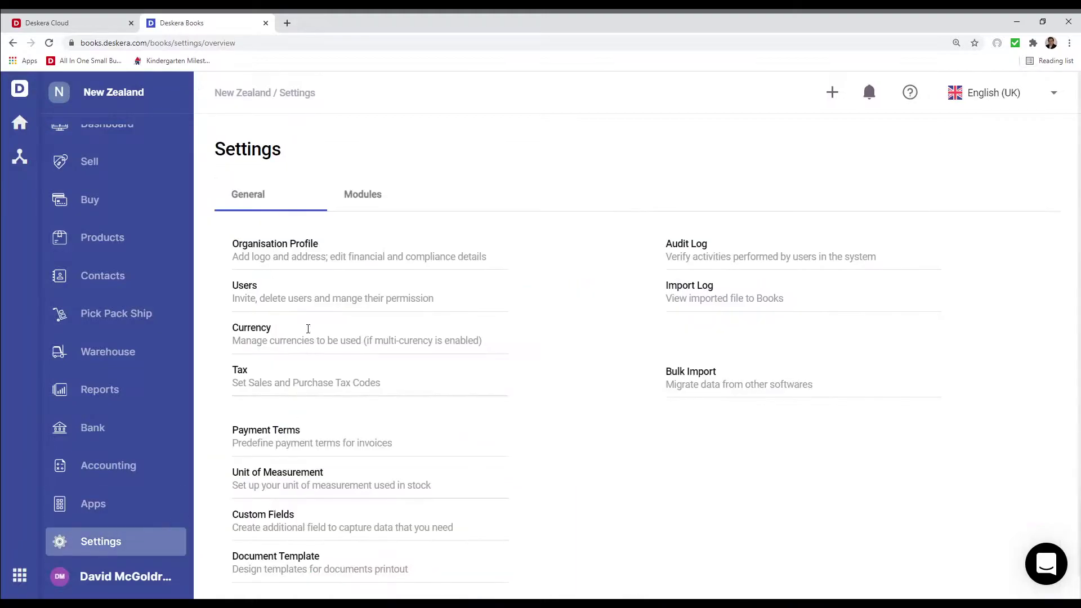
click(303, 245)
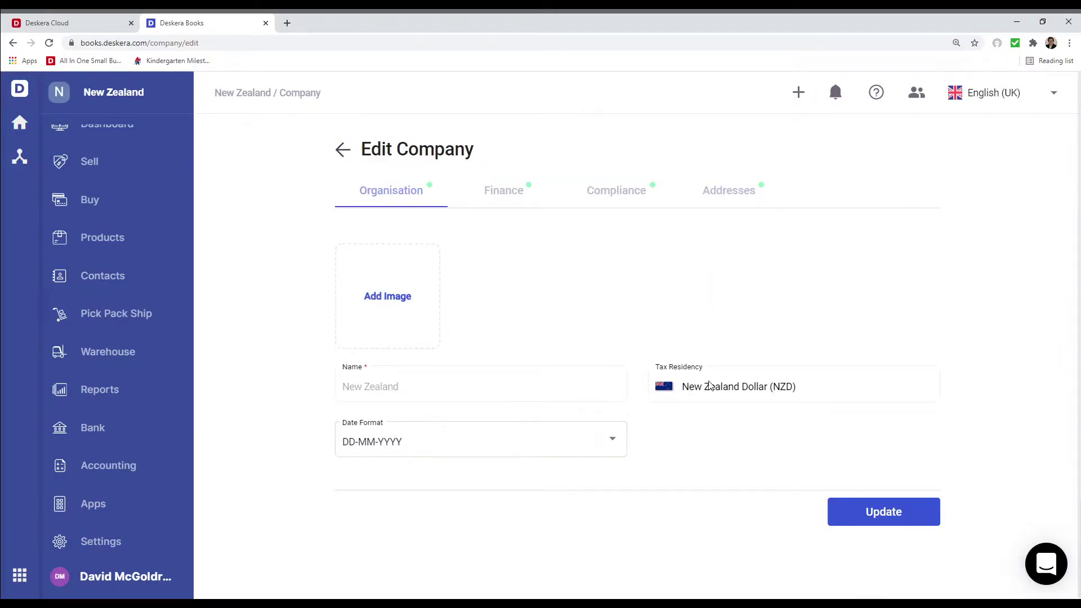
Keep the DD-MM-YYYY date format and the 123,456.00 number format
click(604, 449)
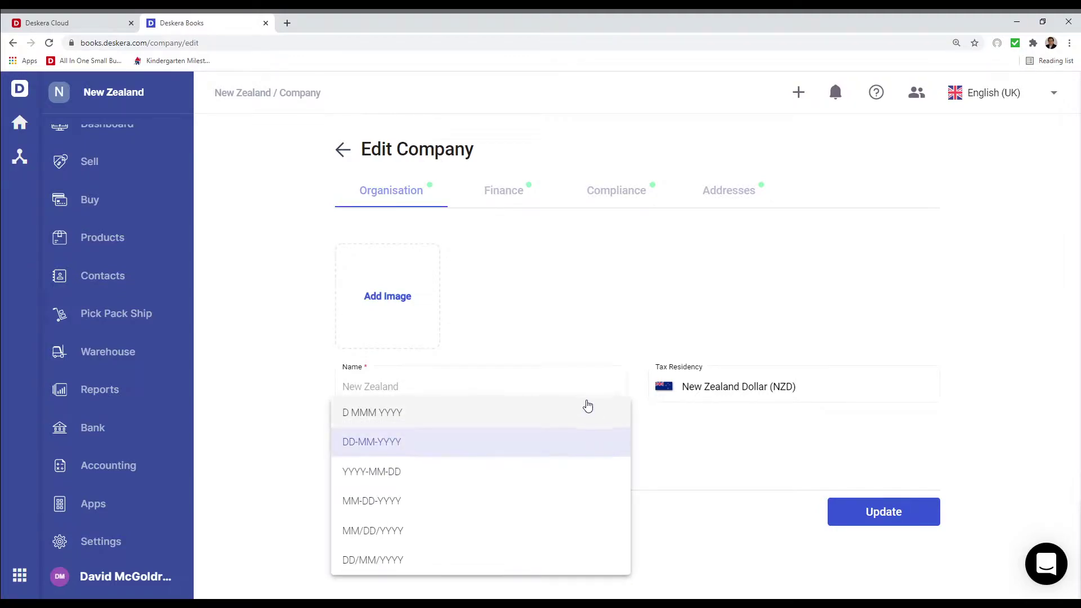
click(572, 443)
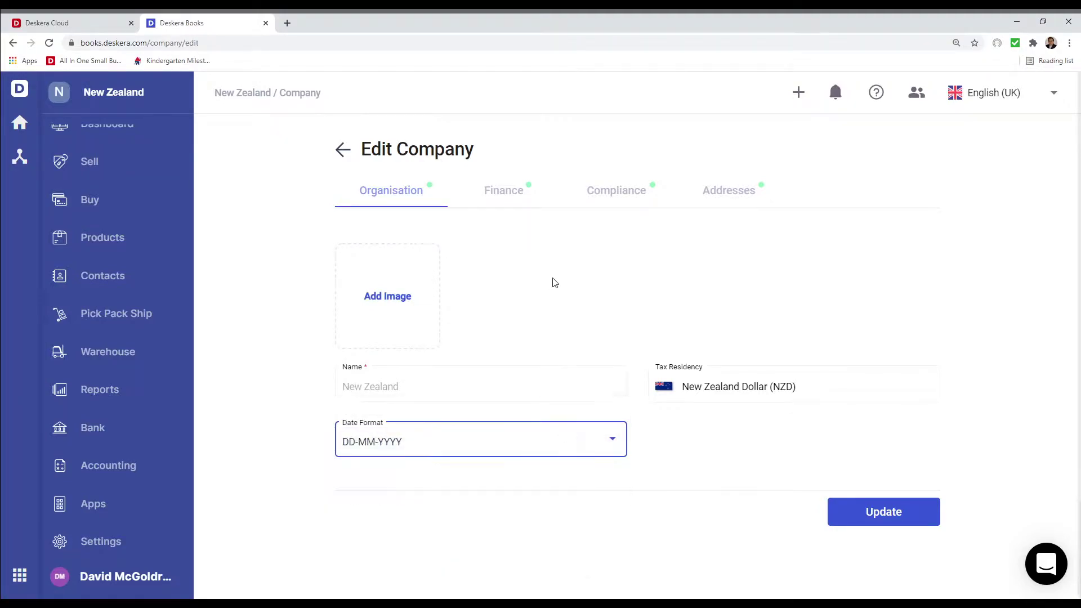
click(507, 189)
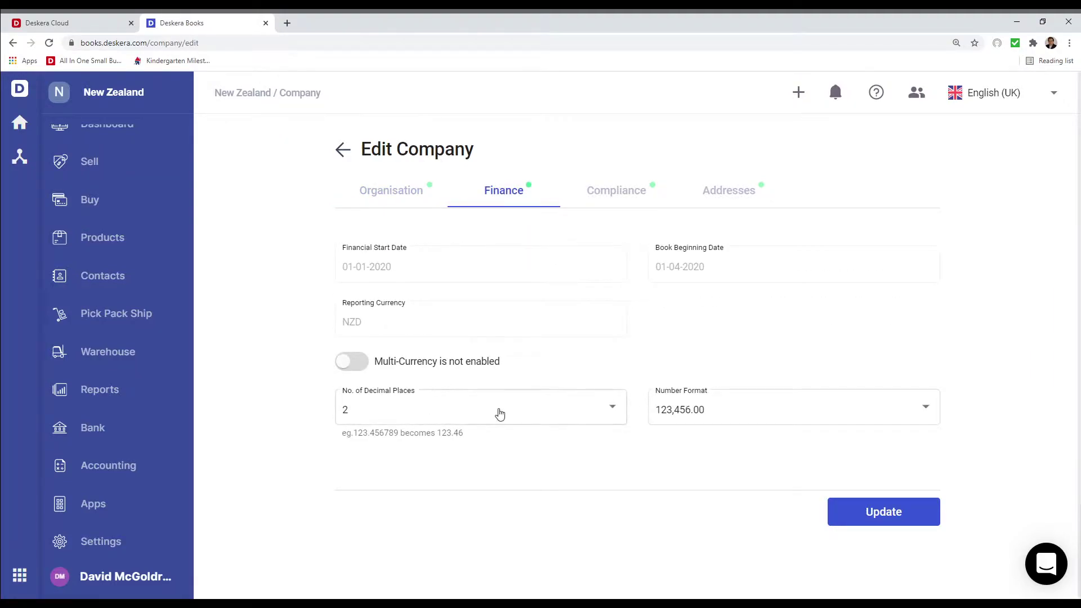
click(733, 417)
click(733, 412)
Enable multi-currency with United States Dollar and Australian Dollar added, and save
click(342, 361)
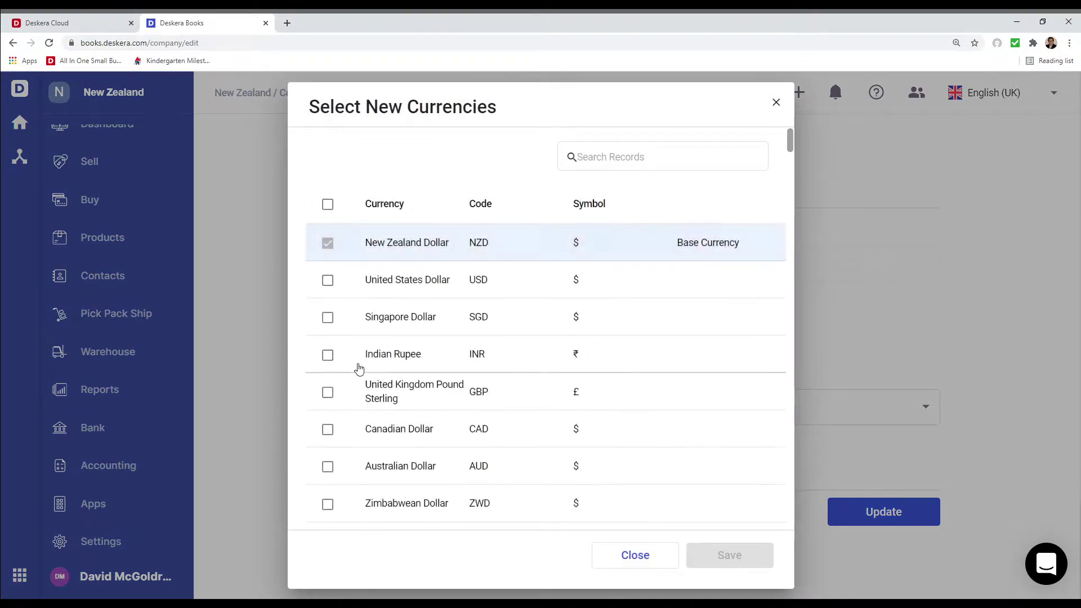
click(328, 281)
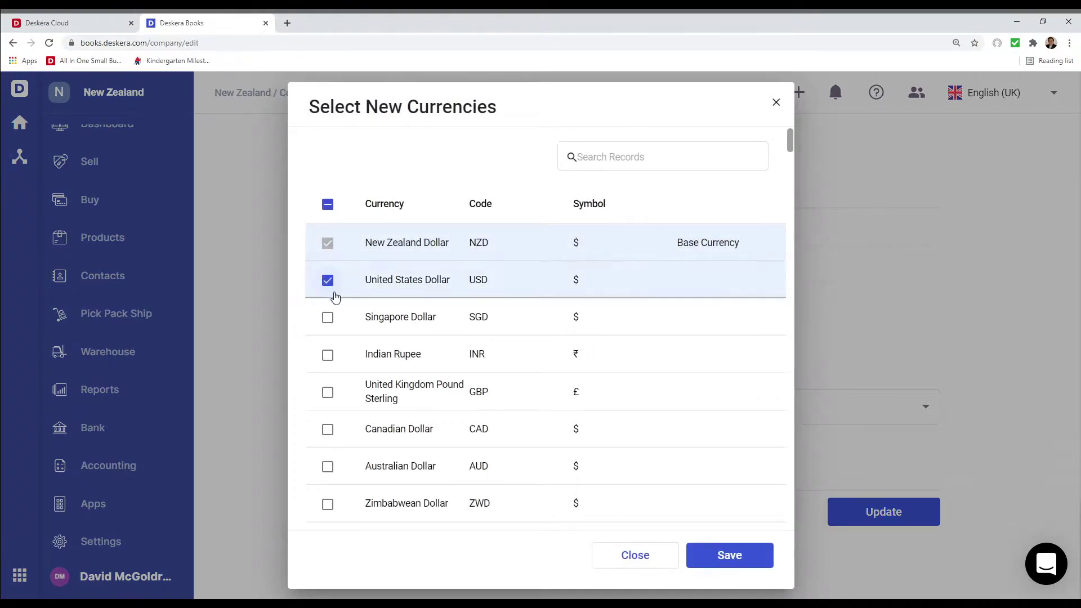
click(327, 467)
click(729, 554)
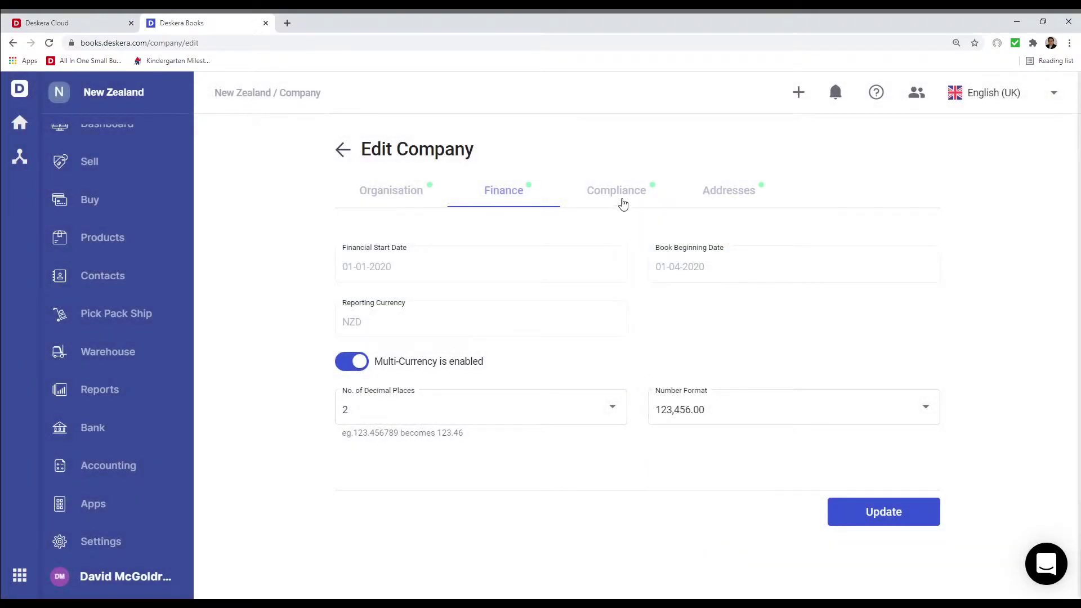
click(623, 202)
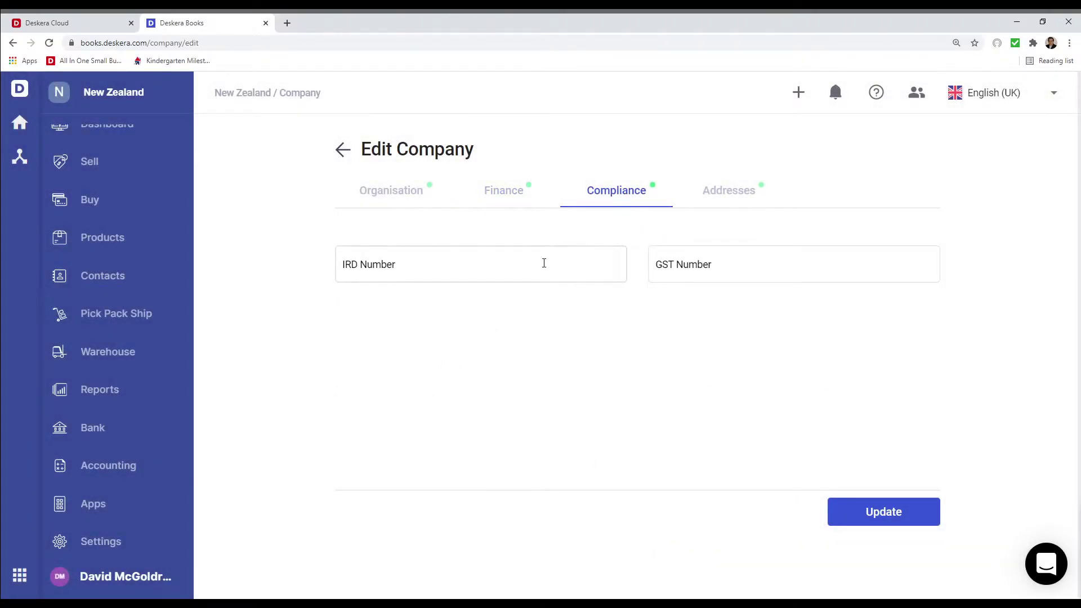
Fill in the organisation's IRD number and GST number on the Compliance tab
click(518, 266)
text(e)
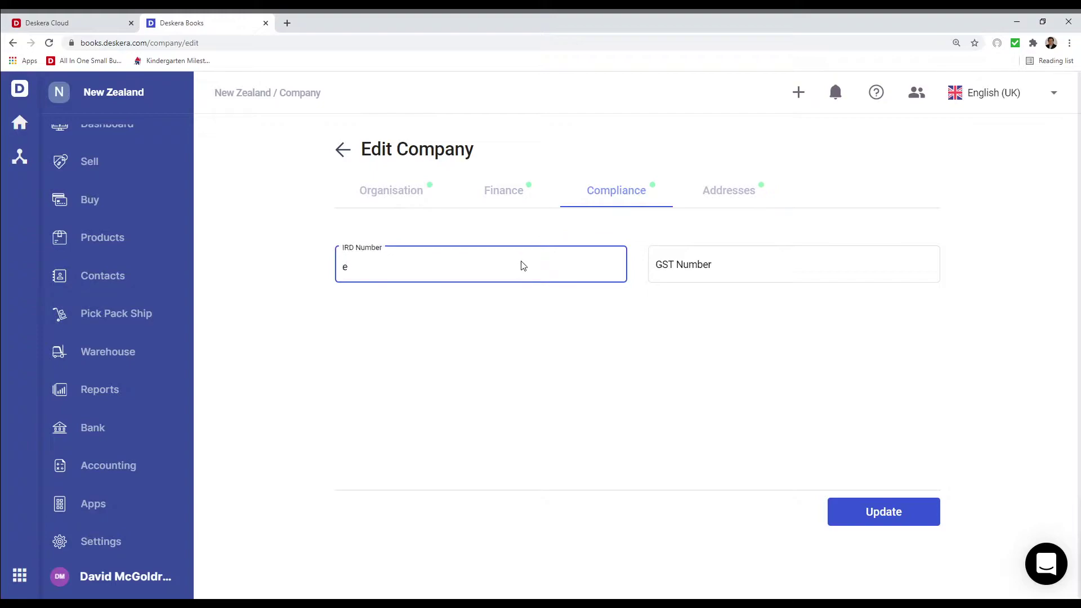
key(BackSpace)
text(32423)
click(696, 262)
text(23424)
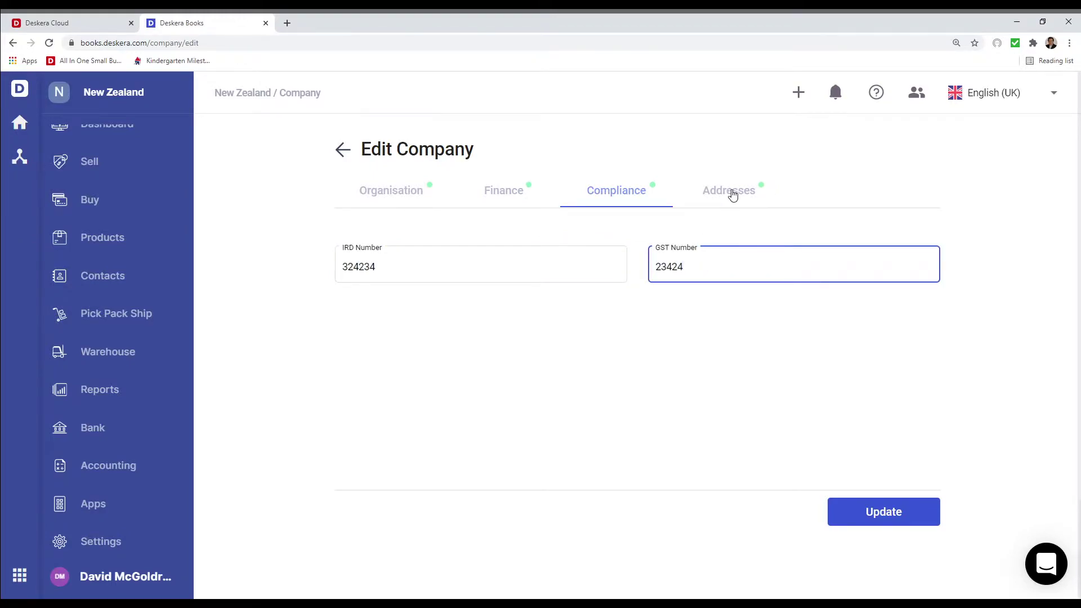
click(731, 193)
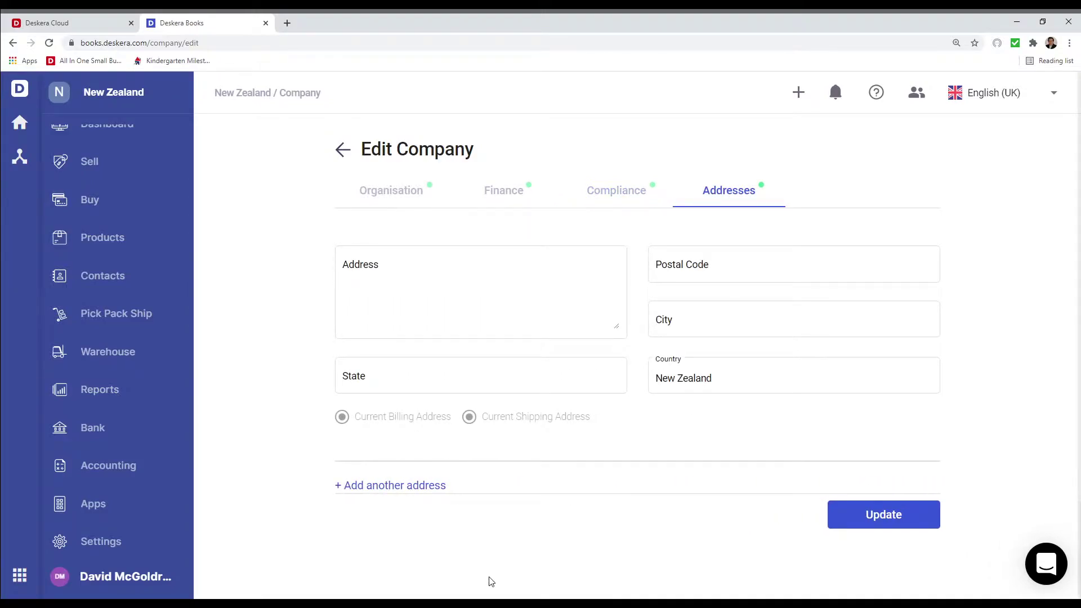
Enter the organisation's Wellington street address from the suggestions and update the company settings
click(398, 285)
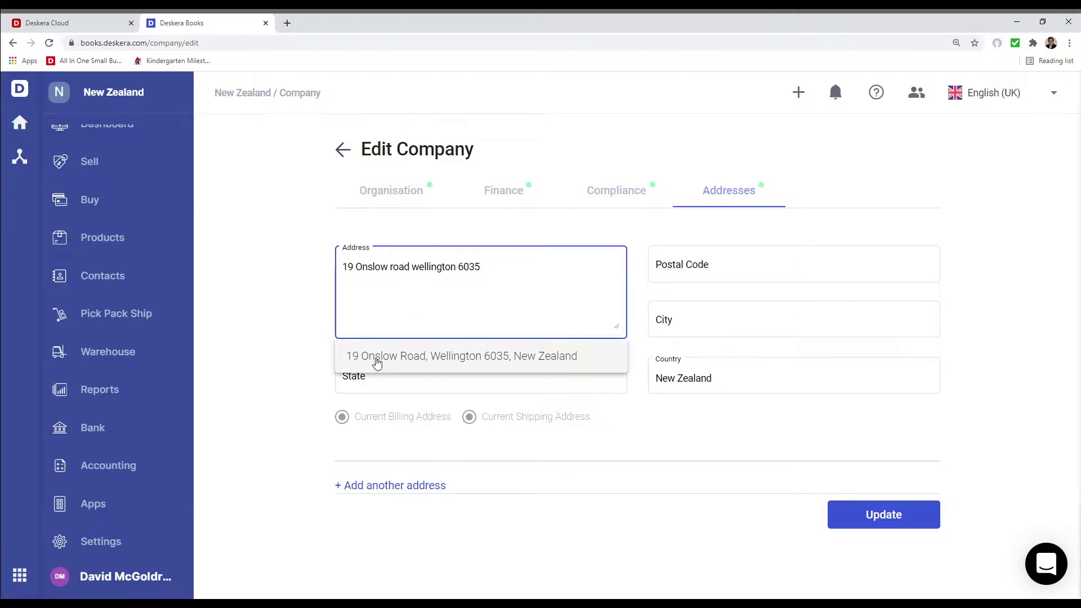
click(458, 360)
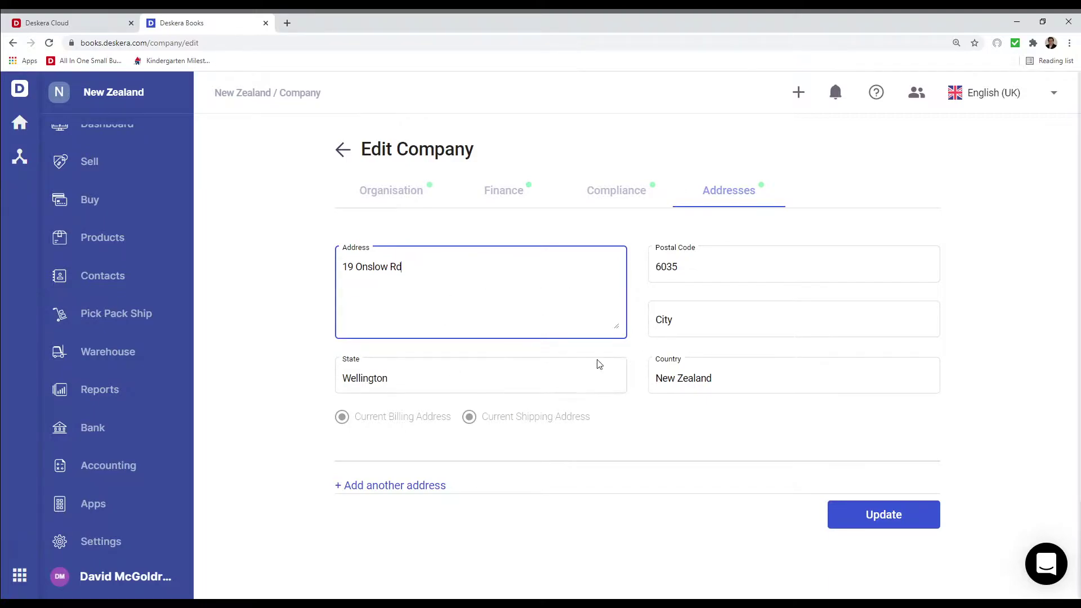
click(884, 515)
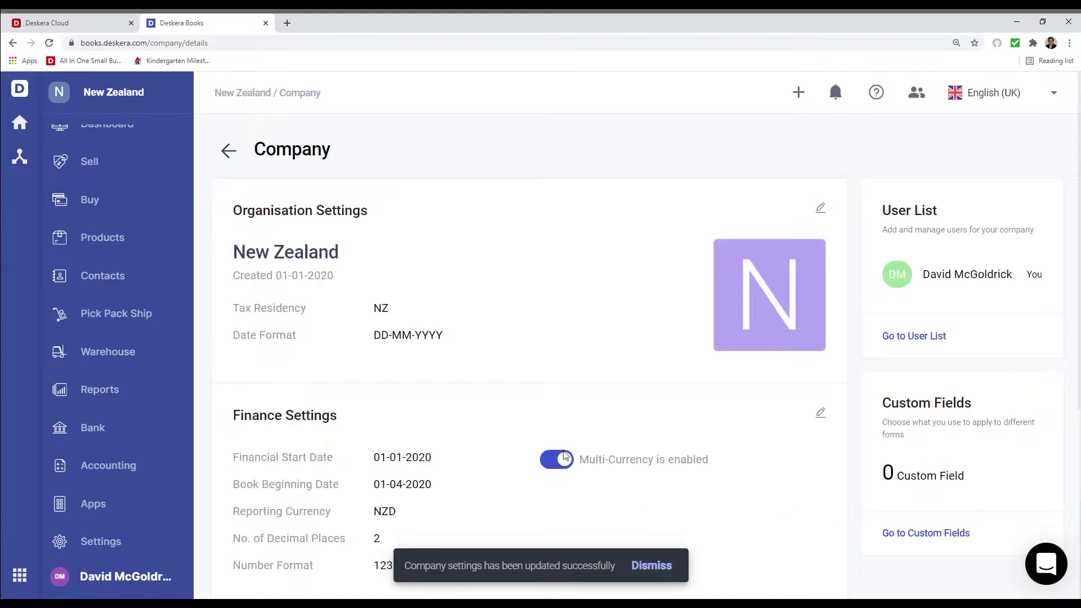
scroll(565, 458, down, 6)
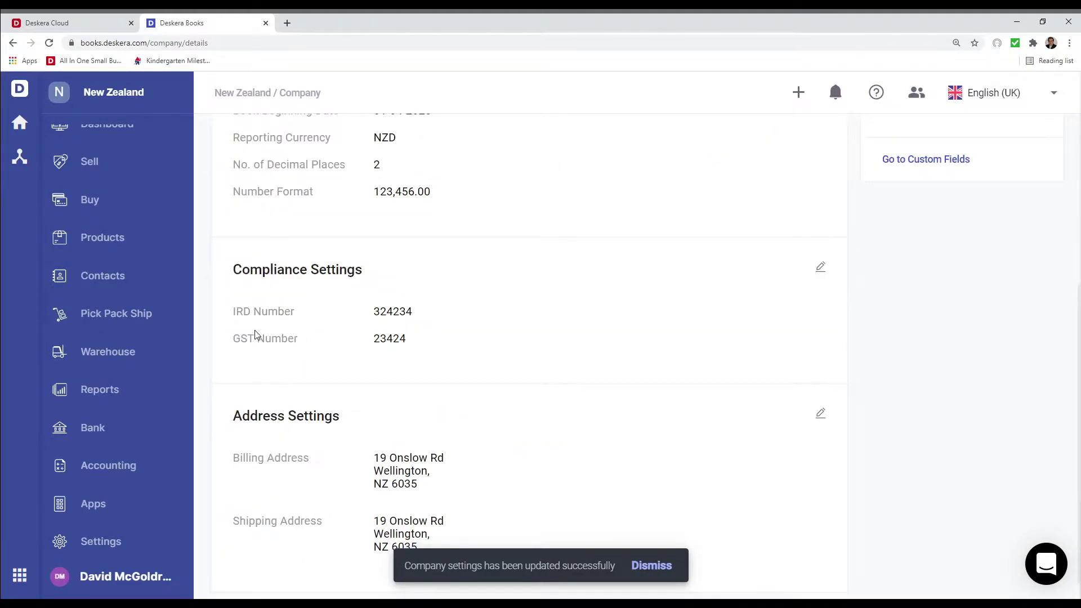
scroll(331, 372, down, 1)
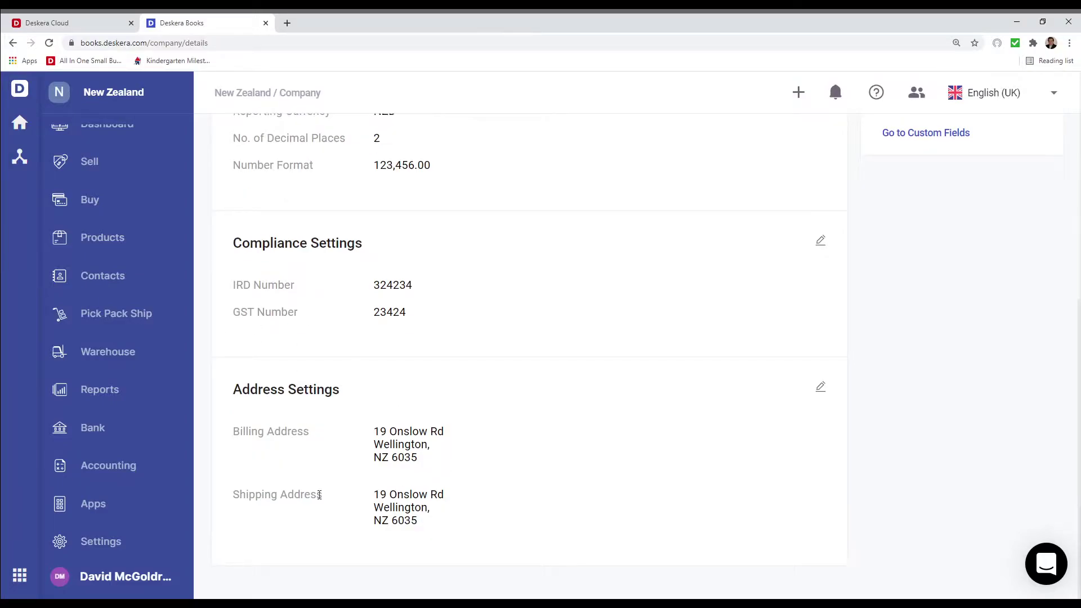
click(138, 545)
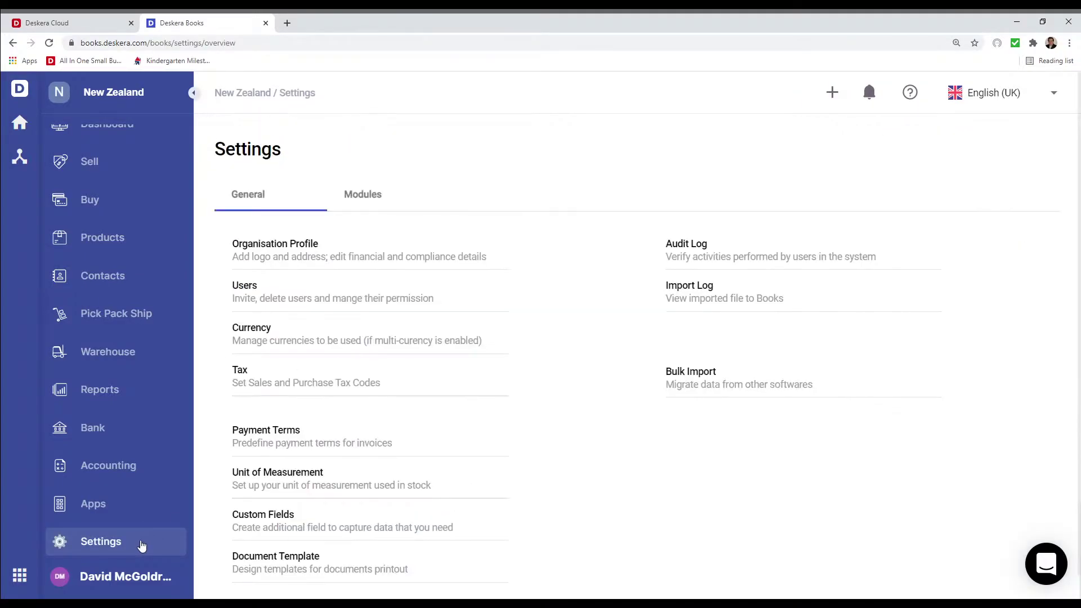
In Tax settings, toggle the Standard Rate Purchase GST code's visibility back to visible
click(240, 369)
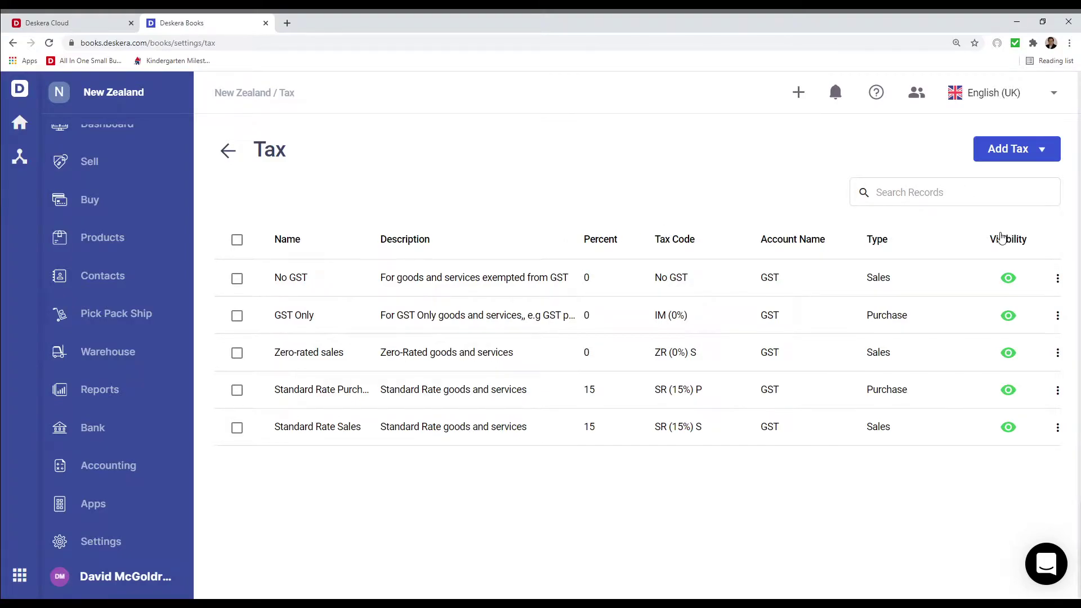
click(1009, 392)
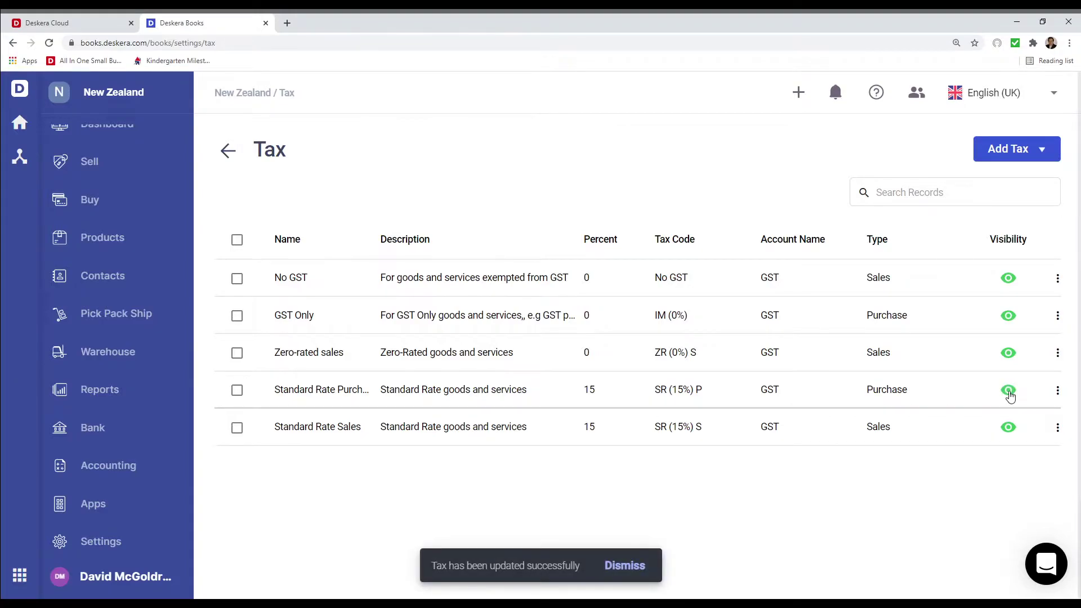
click(1038, 150)
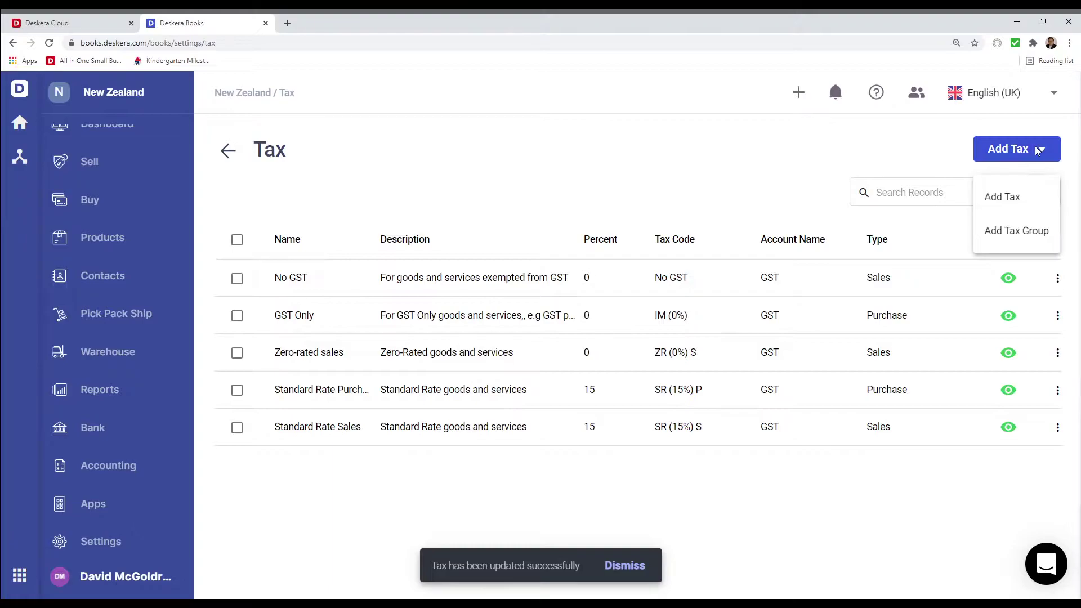
Start a new Sales tax group named 'Tax Group' with code AC
click(1015, 231)
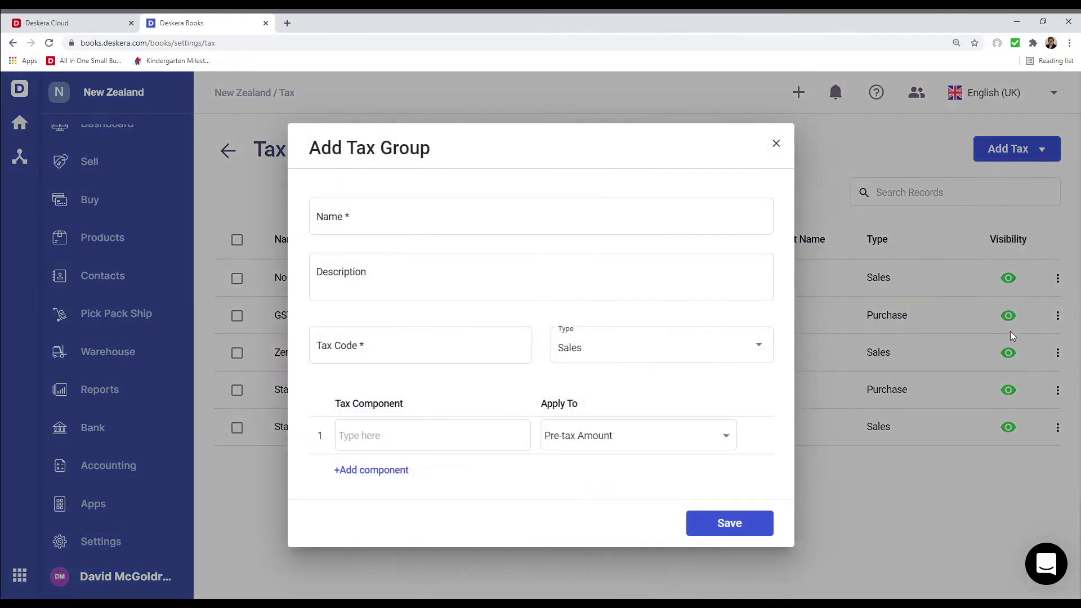
click(378, 215)
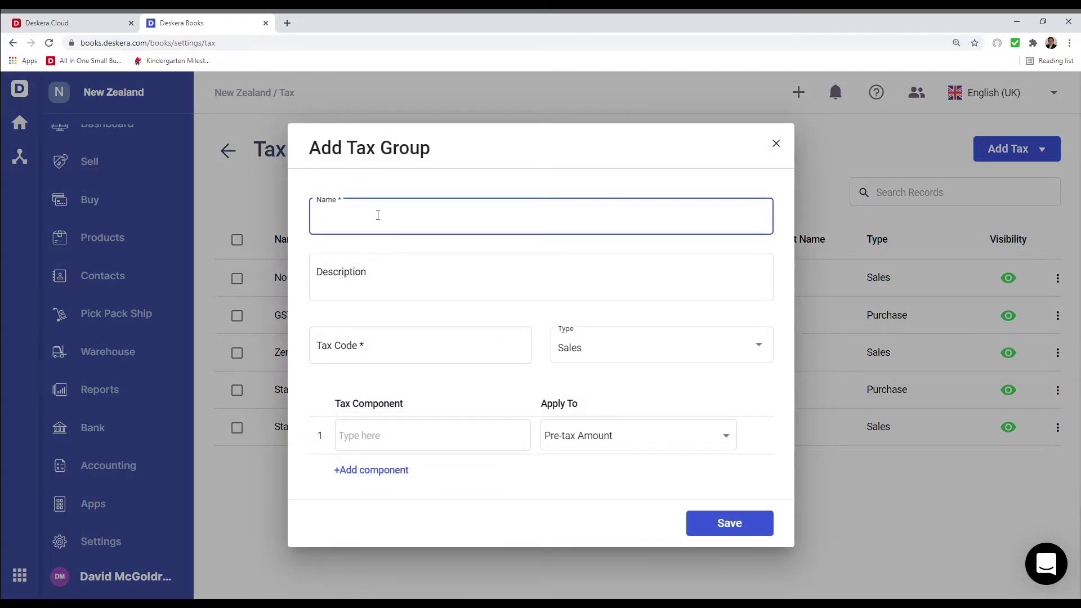
text(Tax Group)
key(Tab)
key(Tab)
text(AC)
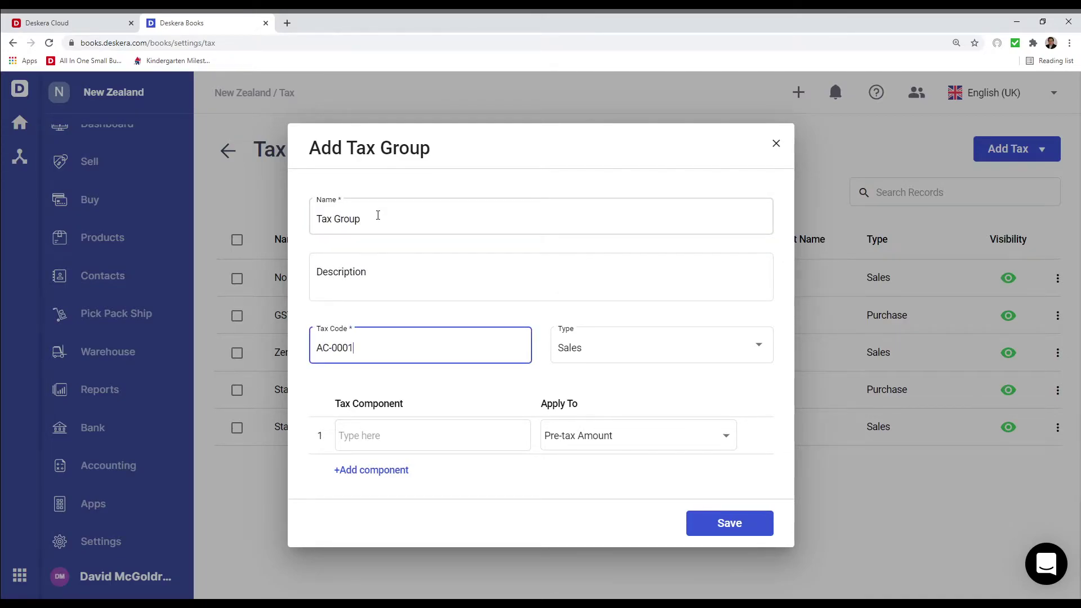
click(597, 350)
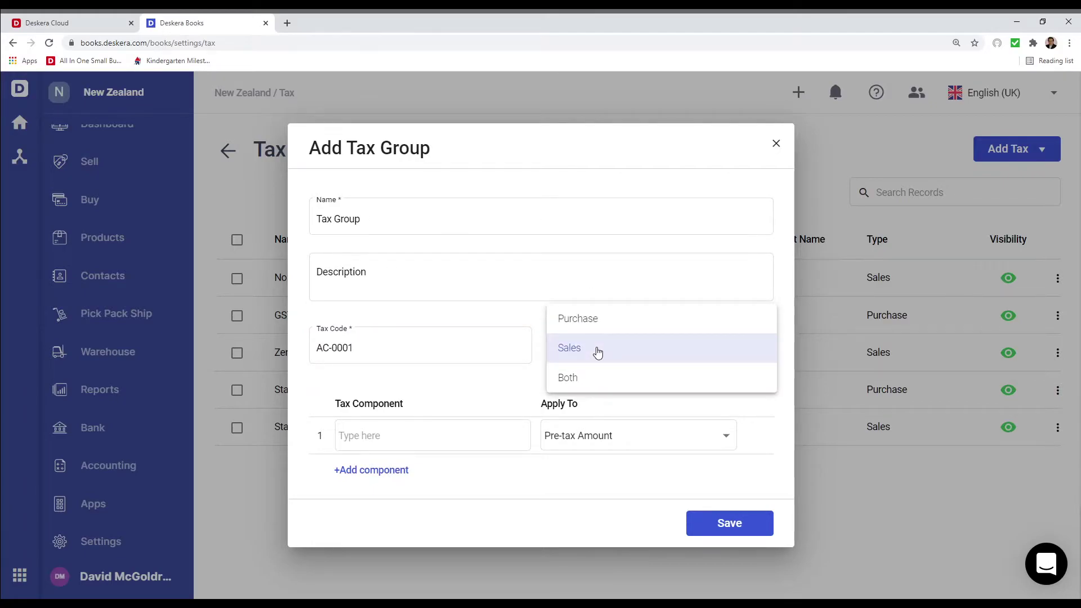
click(597, 350)
Add Standard Rate Sales and Zero-rated sales components, first applied to pre-tax amount, and save
click(401, 438)
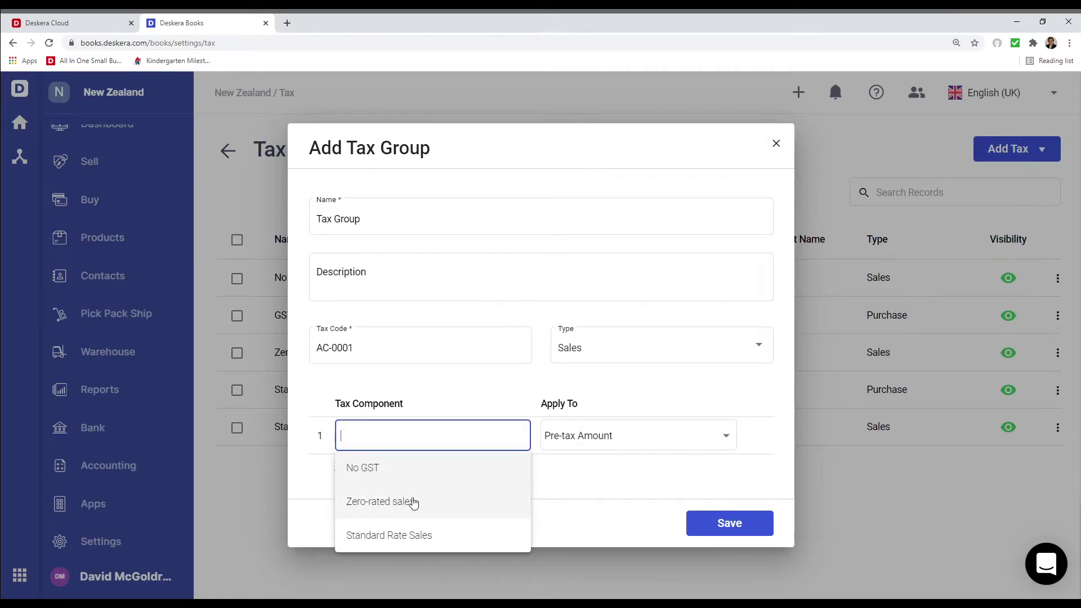
click(421, 539)
click(387, 459)
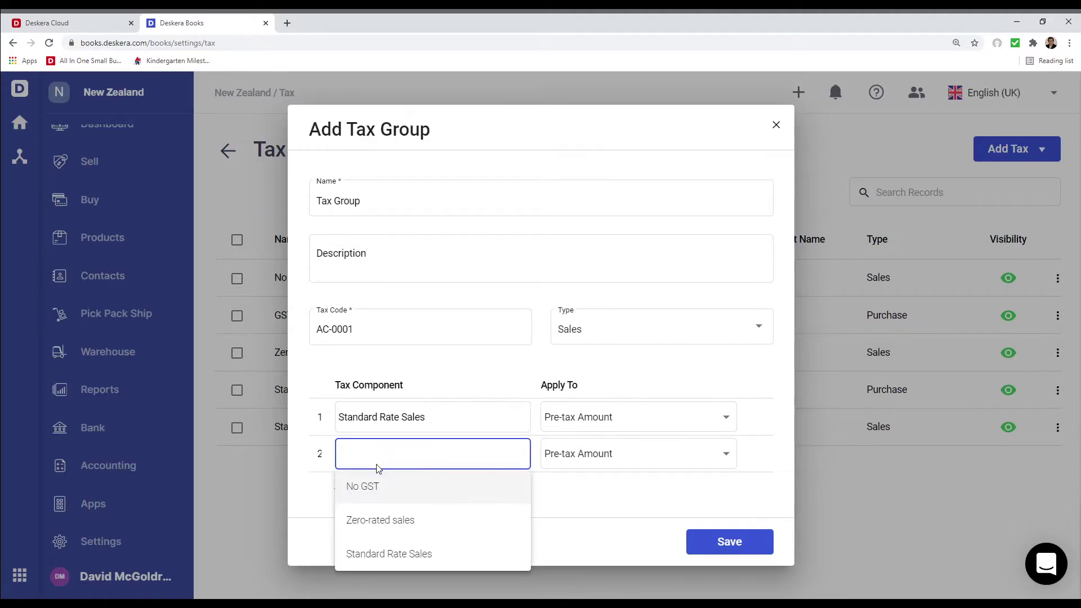
click(381, 519)
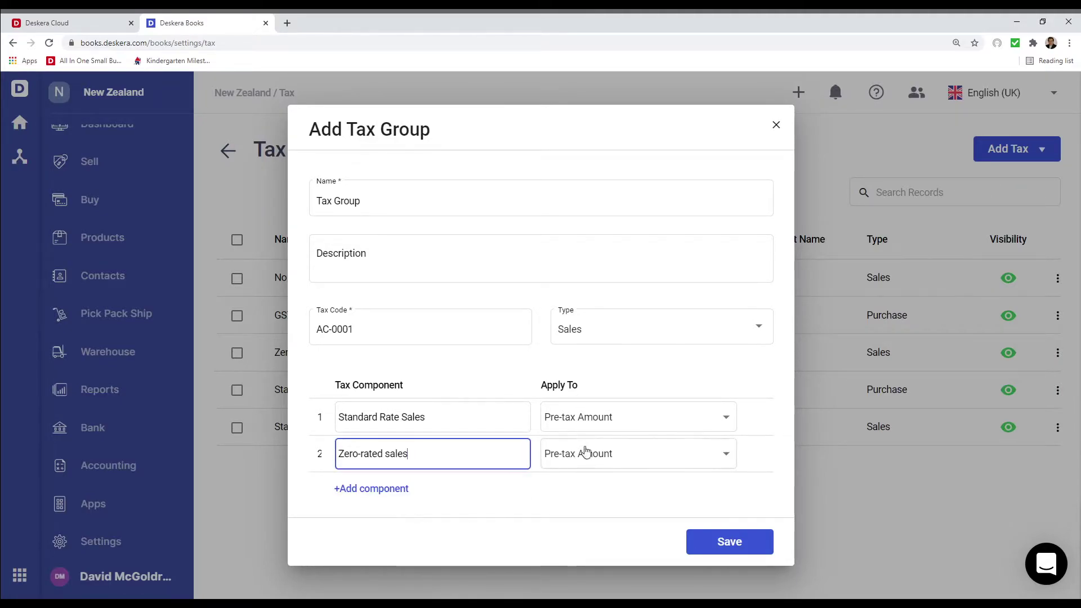
click(604, 425)
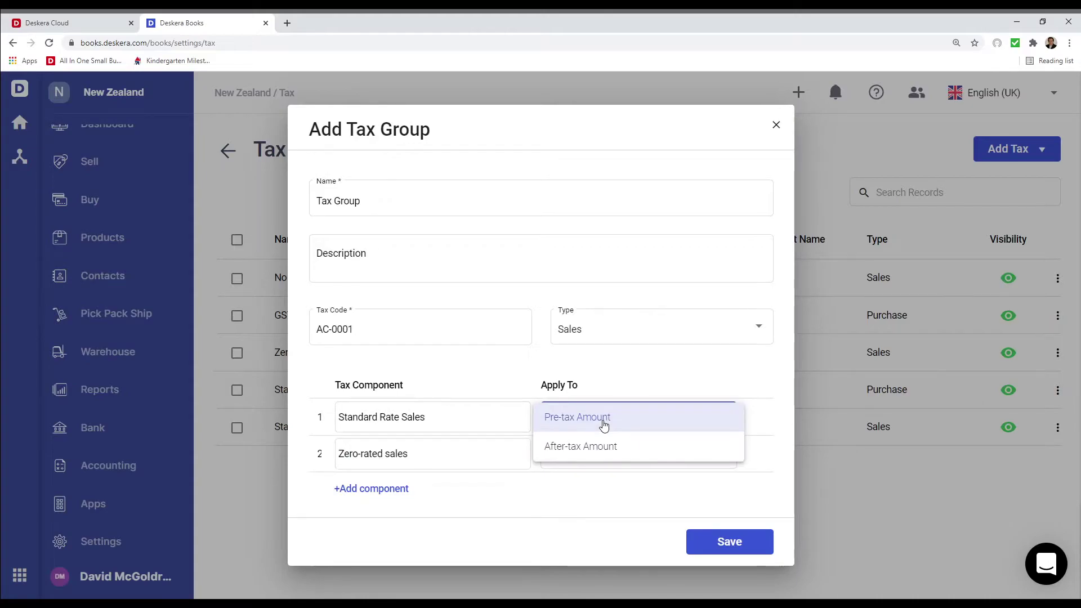
click(604, 425)
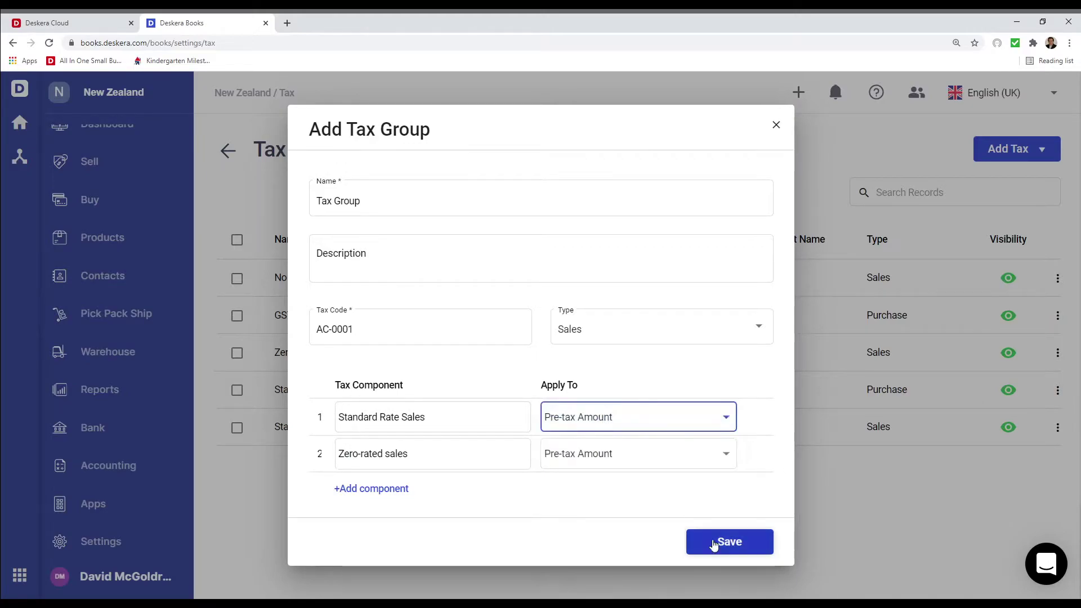
click(728, 542)
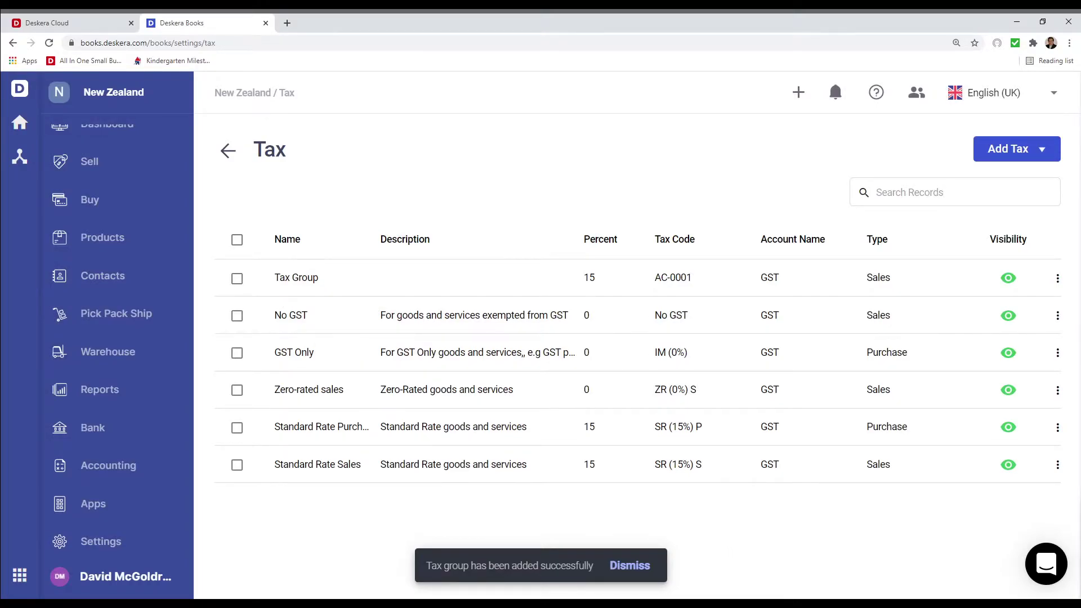
In the currency settings, hide the Zambian Kwacha currency
click(120, 546)
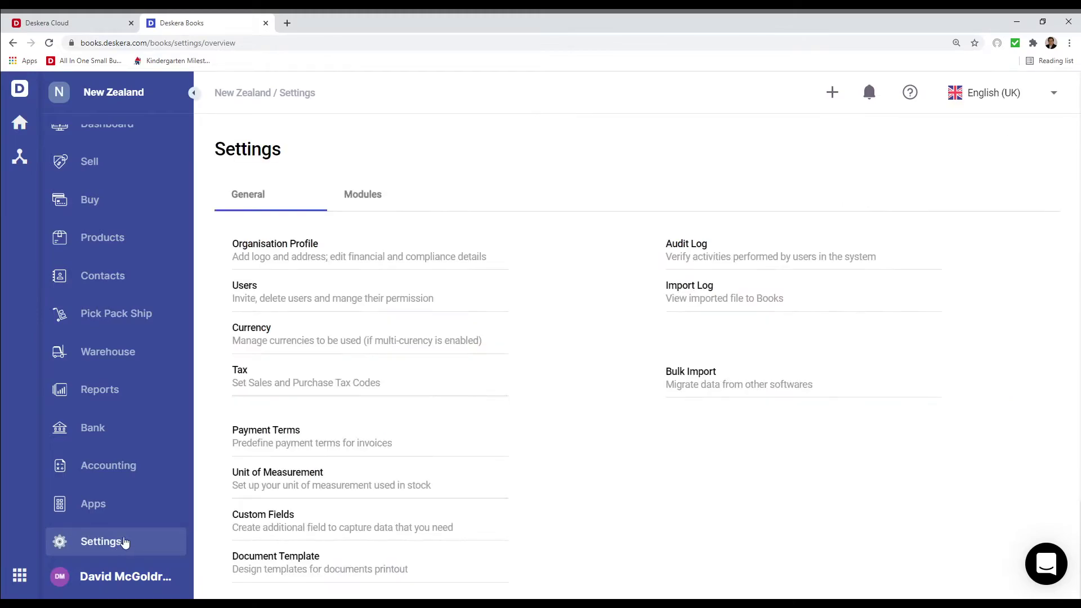
click(255, 331)
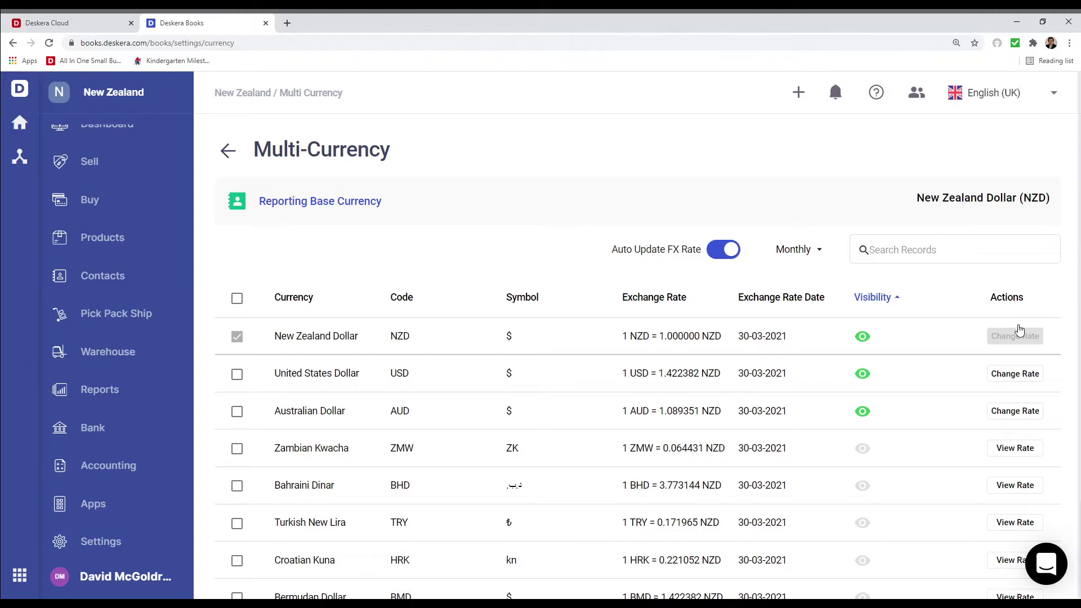
click(861, 451)
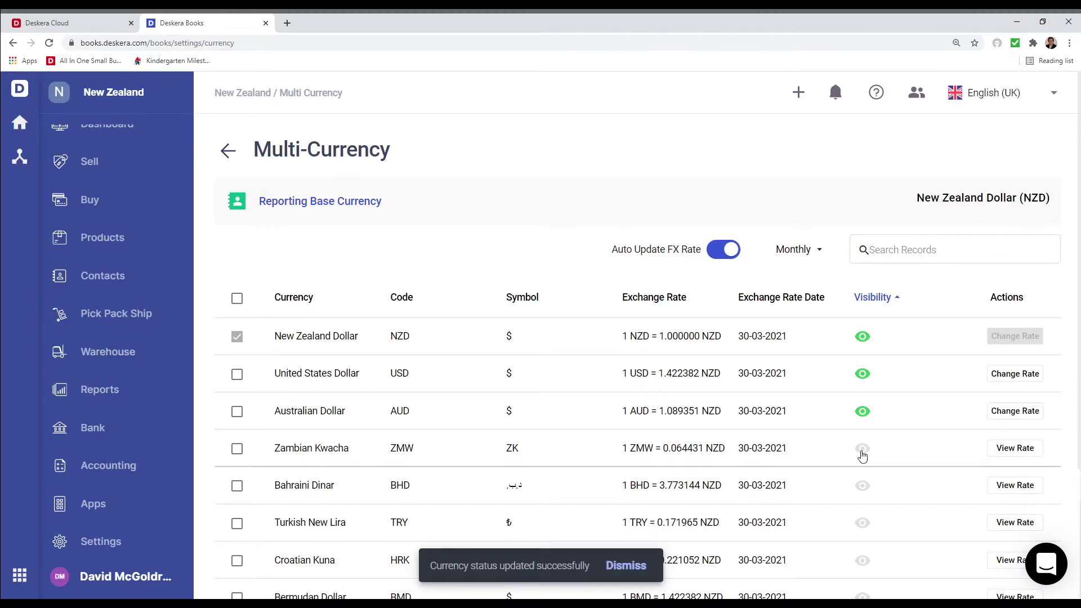
click(862, 415)
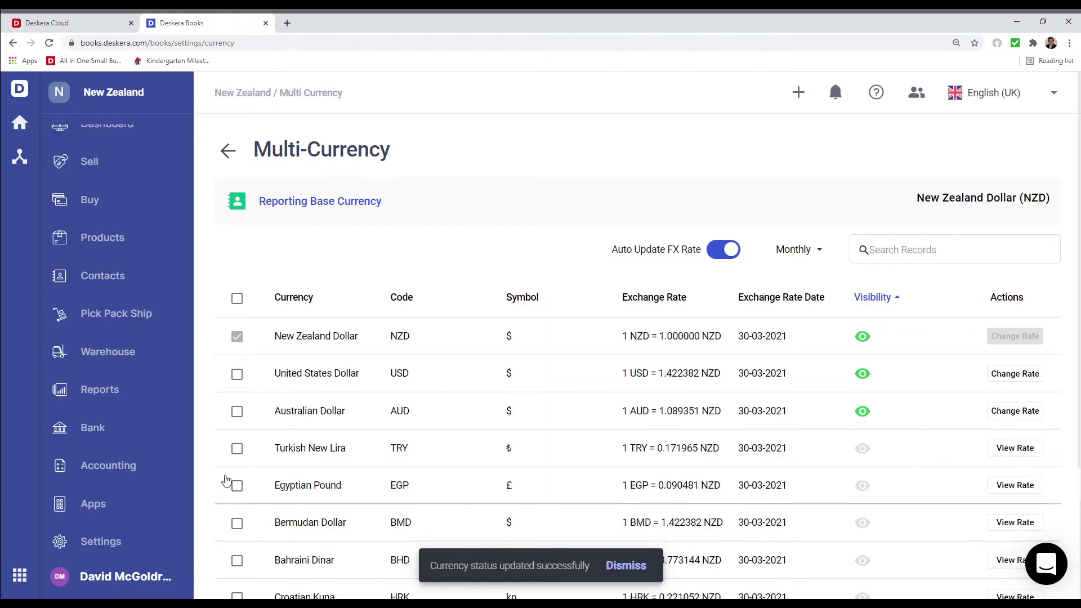
Activate Turkish New Lira, Egyptian Pound and Bermudan Dollar, then deactivate all three again
click(236, 448)
click(237, 486)
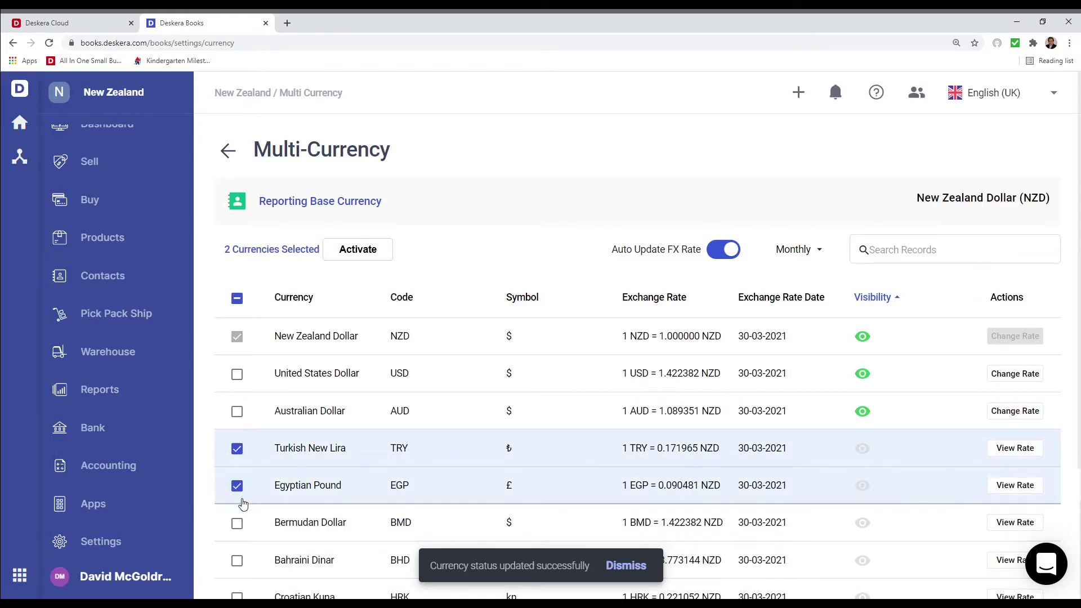
click(237, 523)
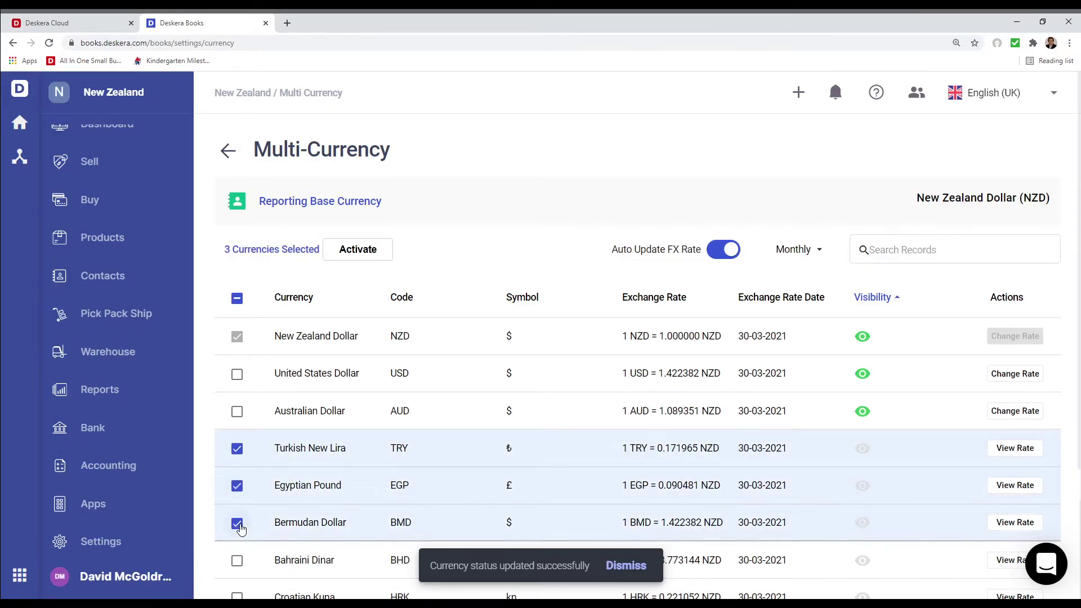
click(375, 253)
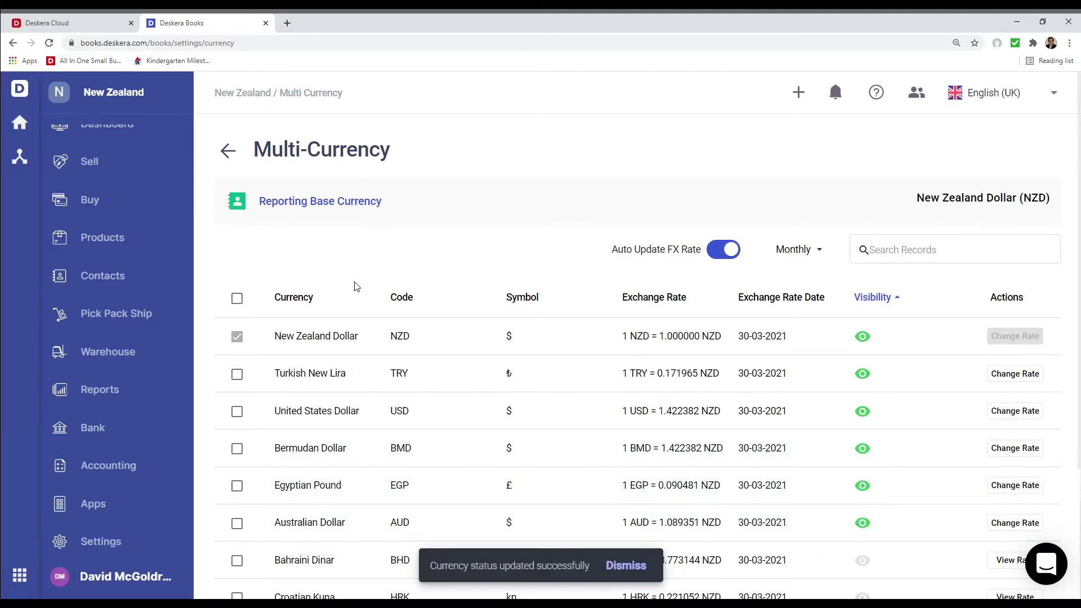
click(237, 374)
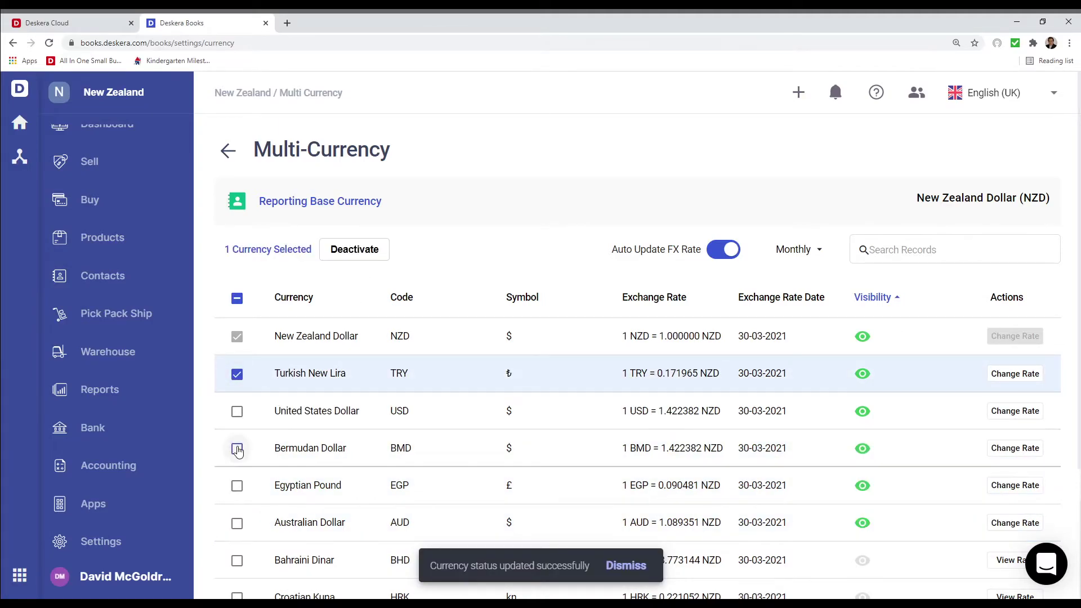
click(237, 449)
click(237, 485)
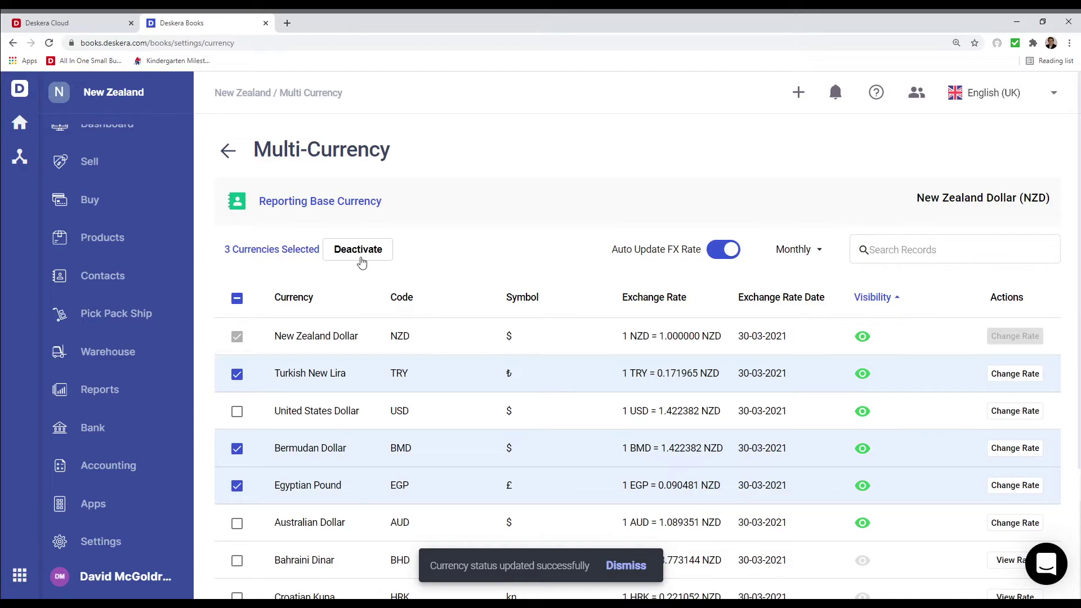
click(361, 256)
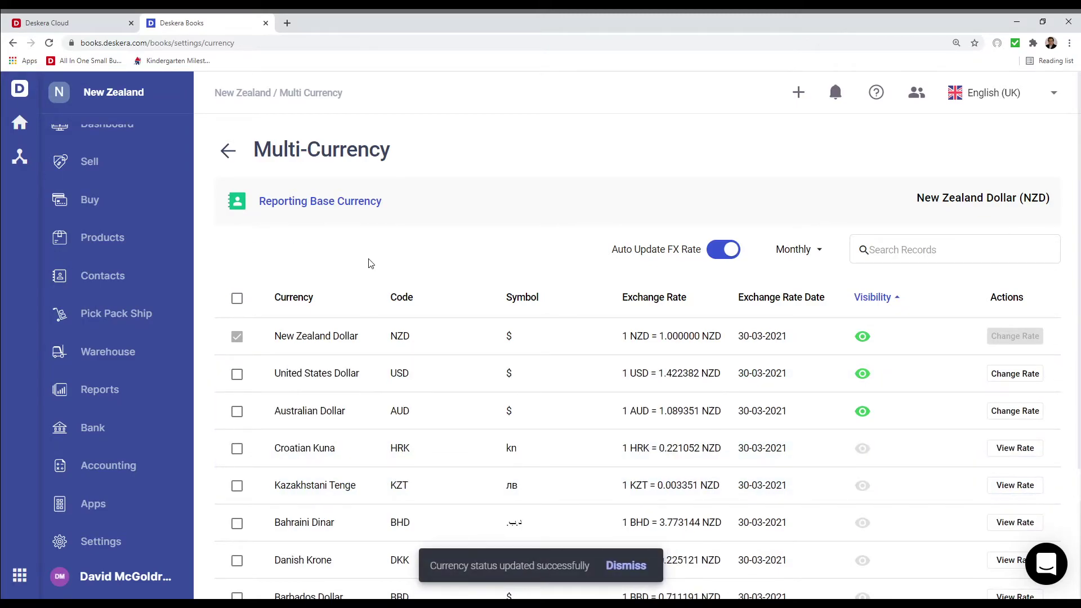
Change the US Dollar exchange rate to 1.423238 NZD and save it
click(1015, 374)
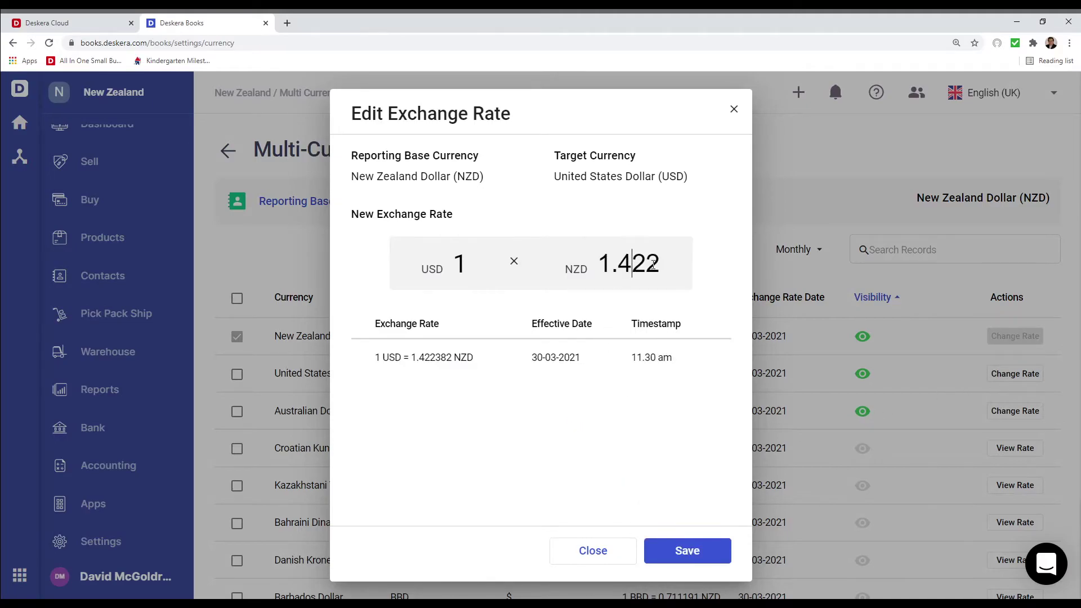
key(Delete)
text(3)
click(708, 539)
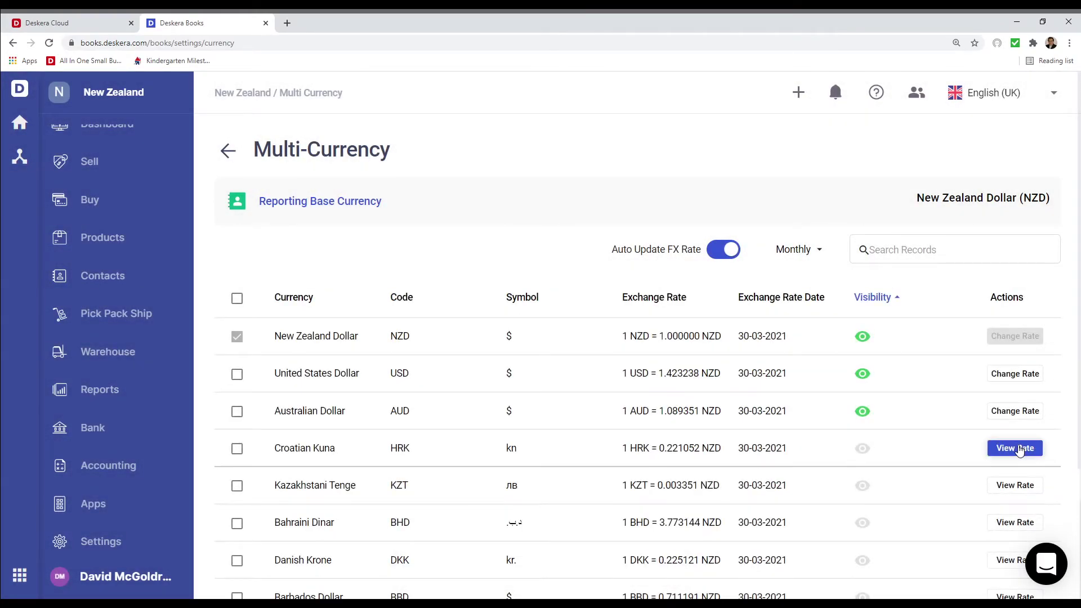
View and close the Croatian Kuna historical rate, then go to Contacts
click(1015, 450)
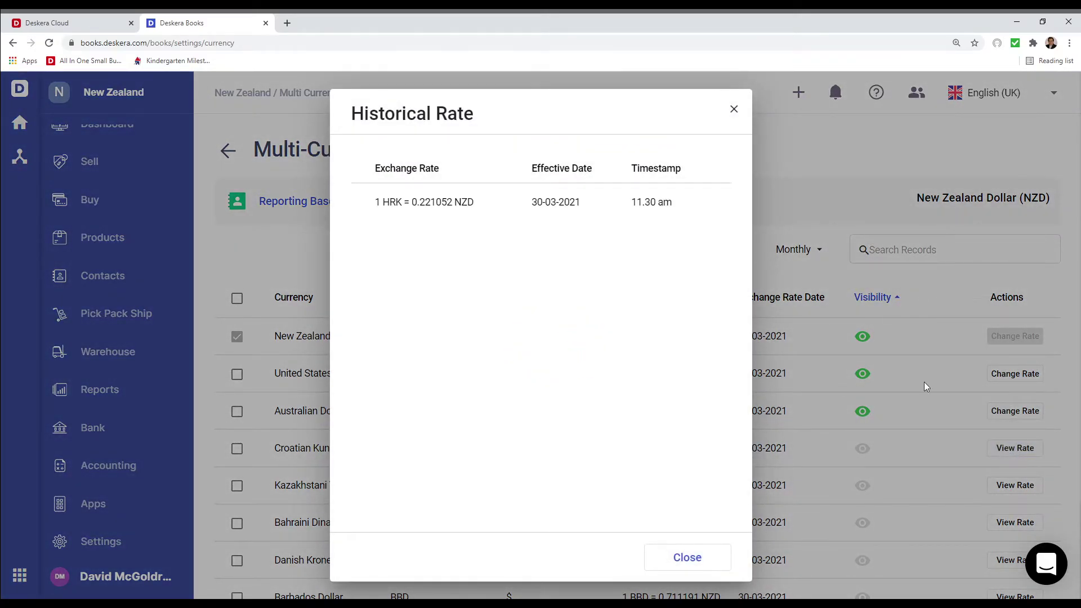
click(734, 110)
click(138, 269)
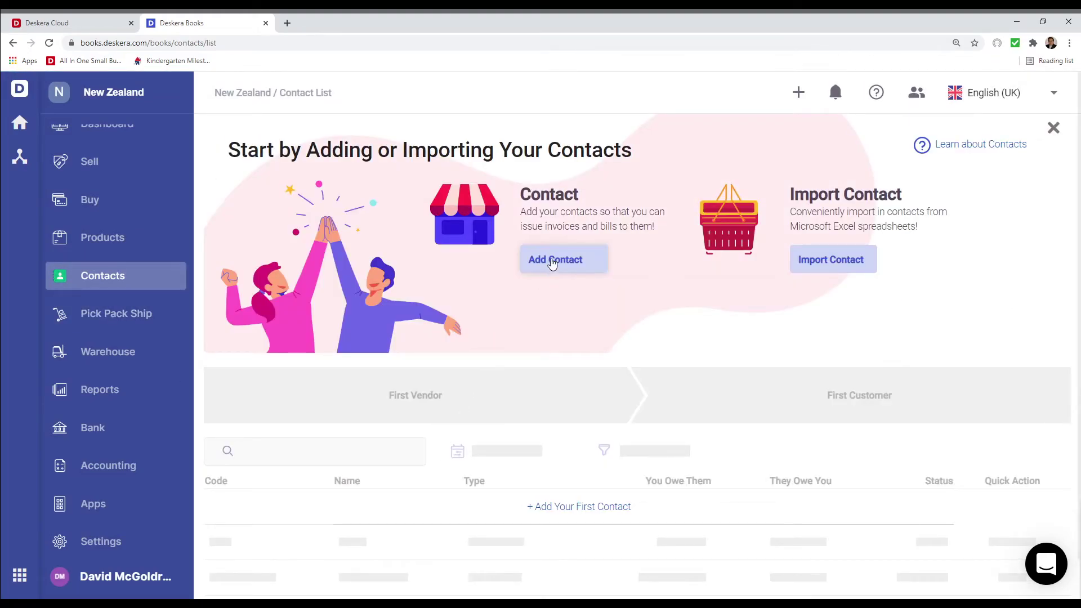
Add a new contact with its GST number, review Accounting and Address tabs, and save
click(581, 268)
click(355, 270)
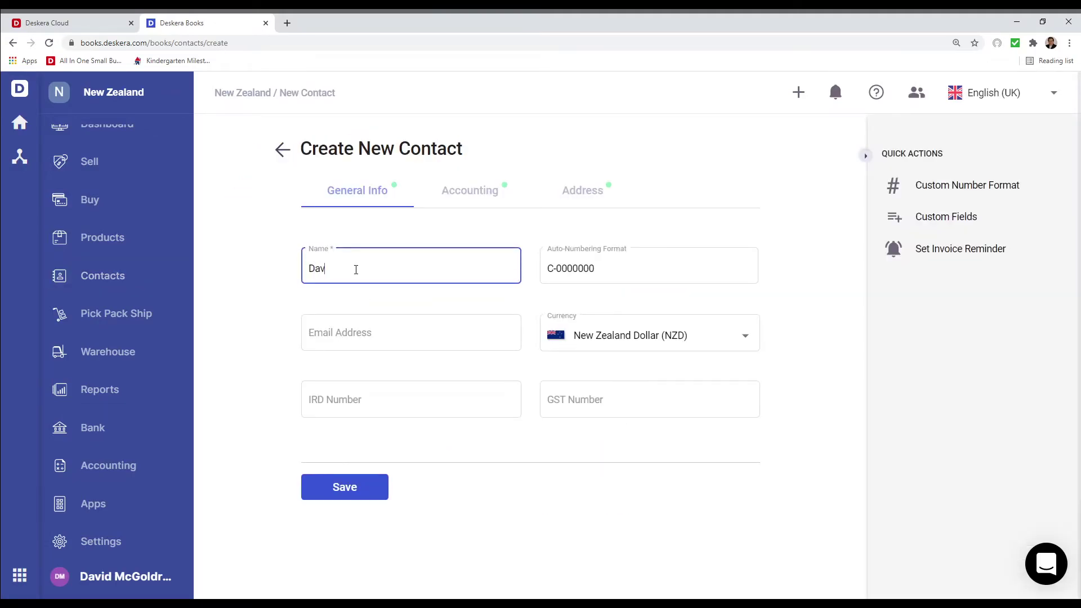
key(Tab)
key(Tab)
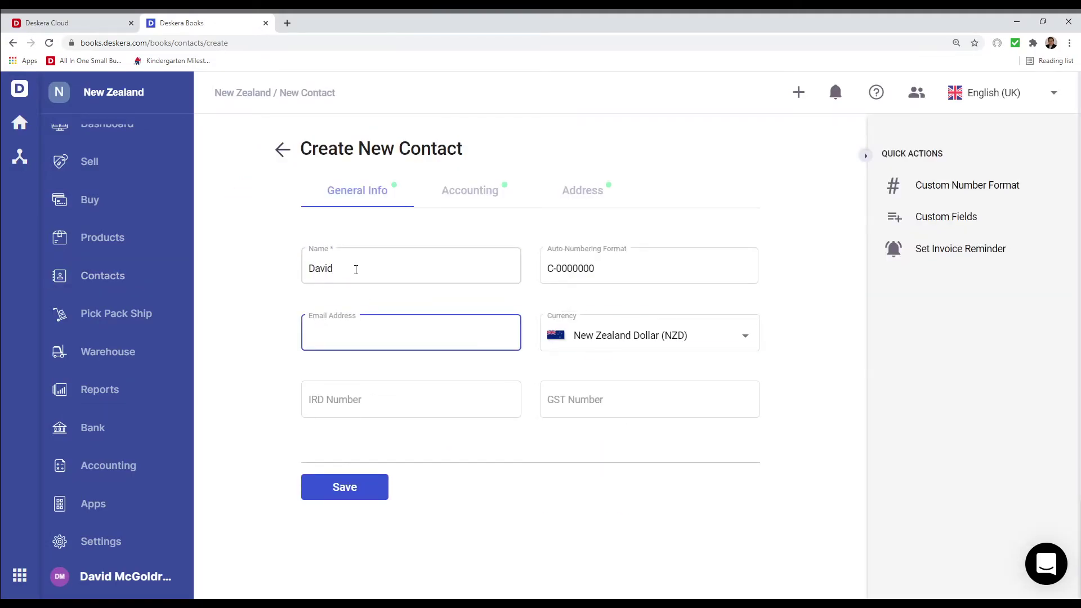
key(Tab)
key(Tab)
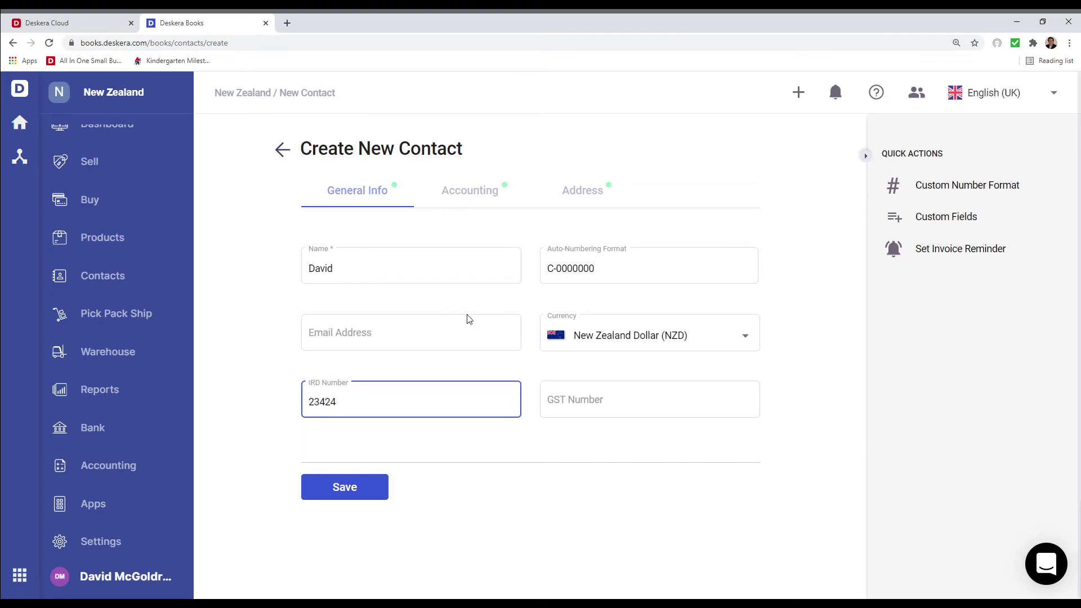
click(597, 400)
text(23424)
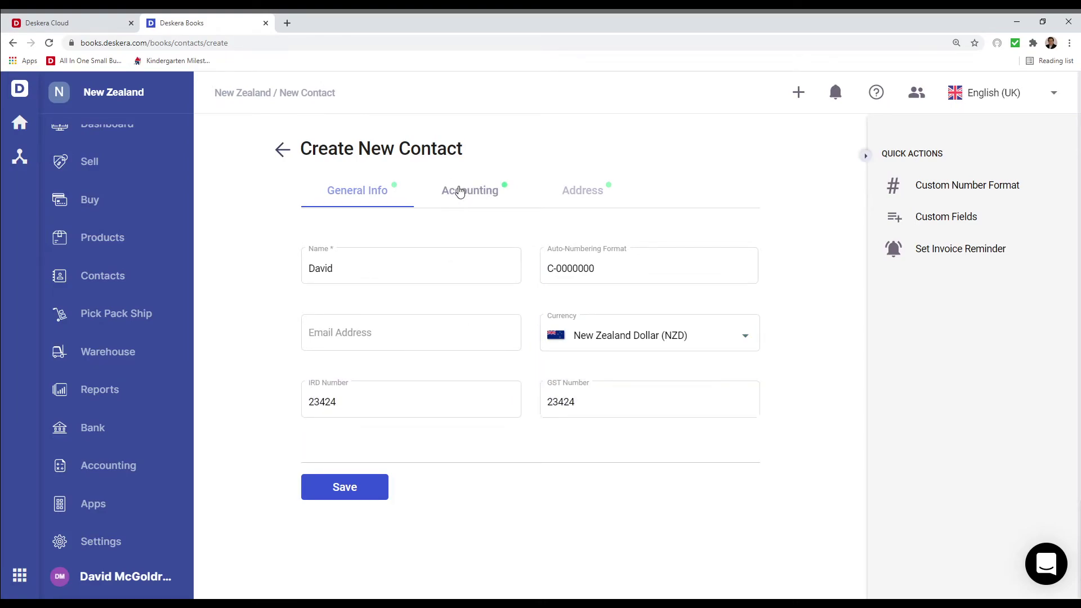
click(459, 191)
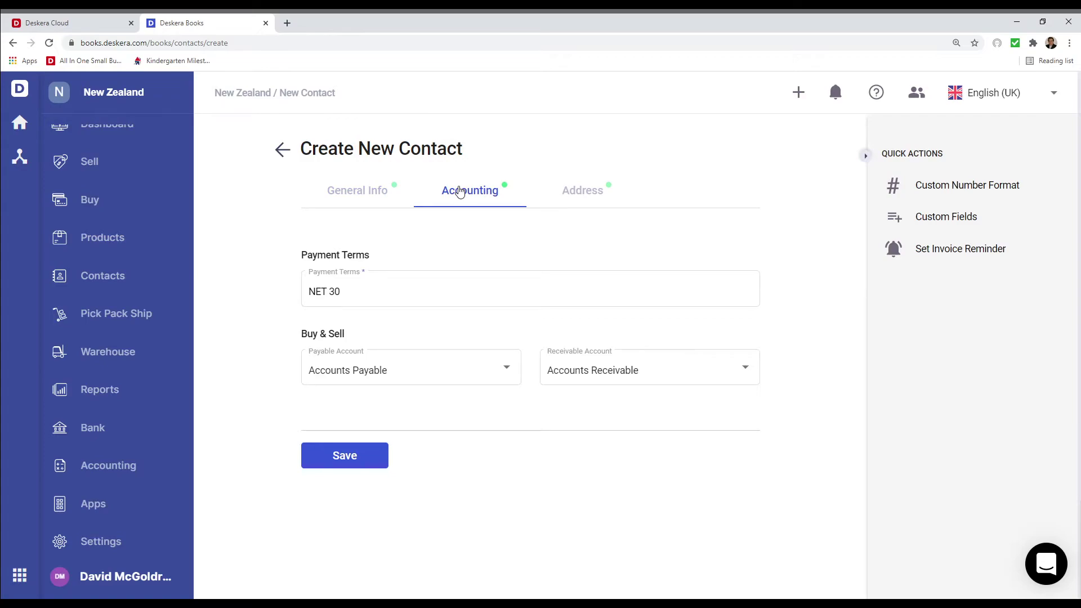
click(578, 190)
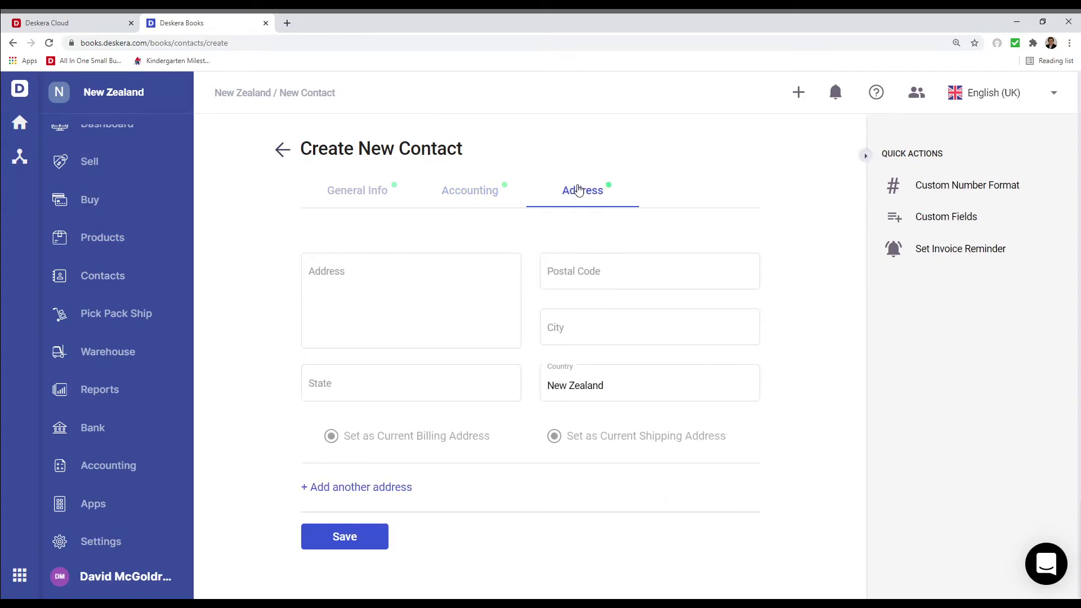
click(333, 548)
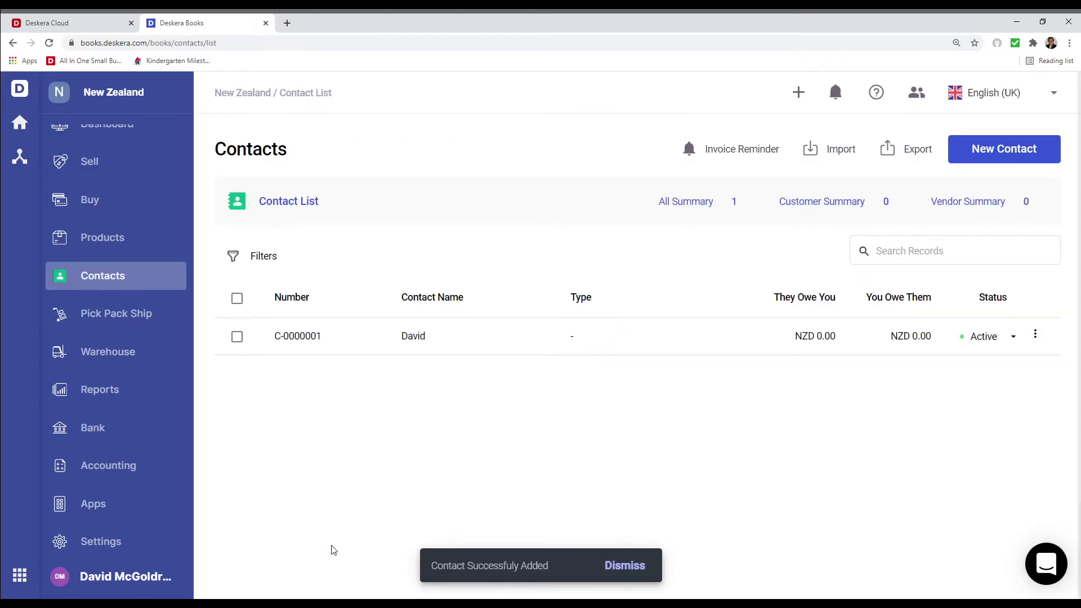
click(85, 432)
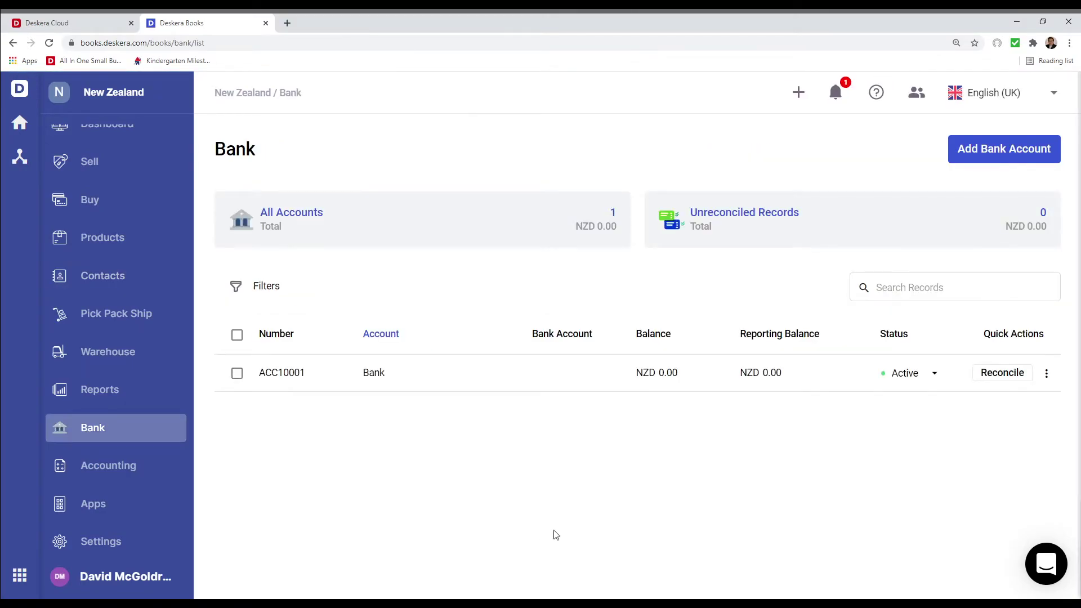
Add a new NZD bank account named 'New Zealand Bank' and save its details
click(985, 150)
click(279, 283)
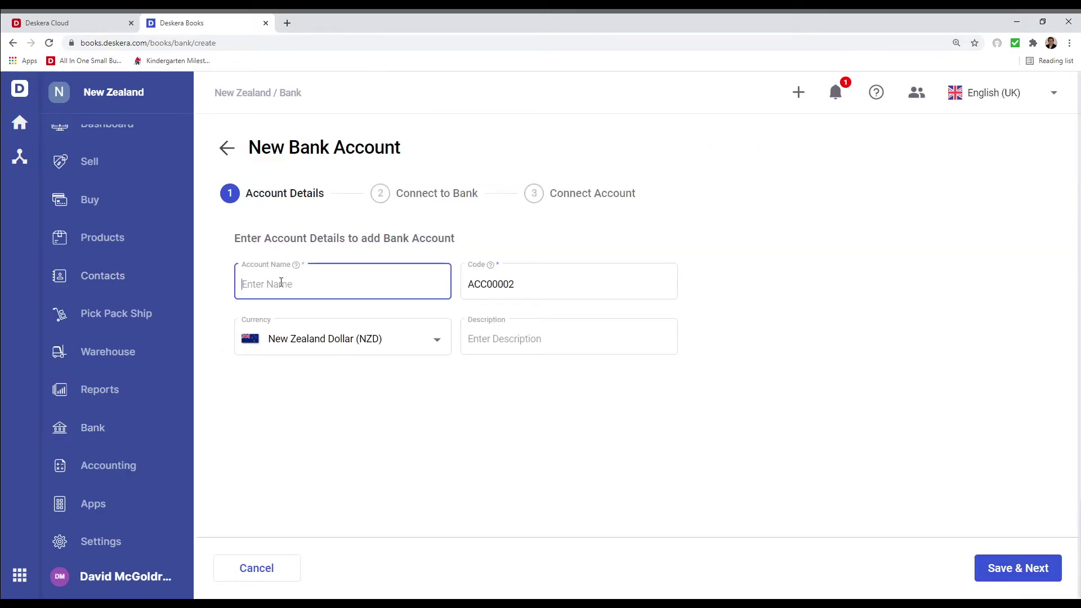
text(New Zealand Bank)
click(1007, 573)
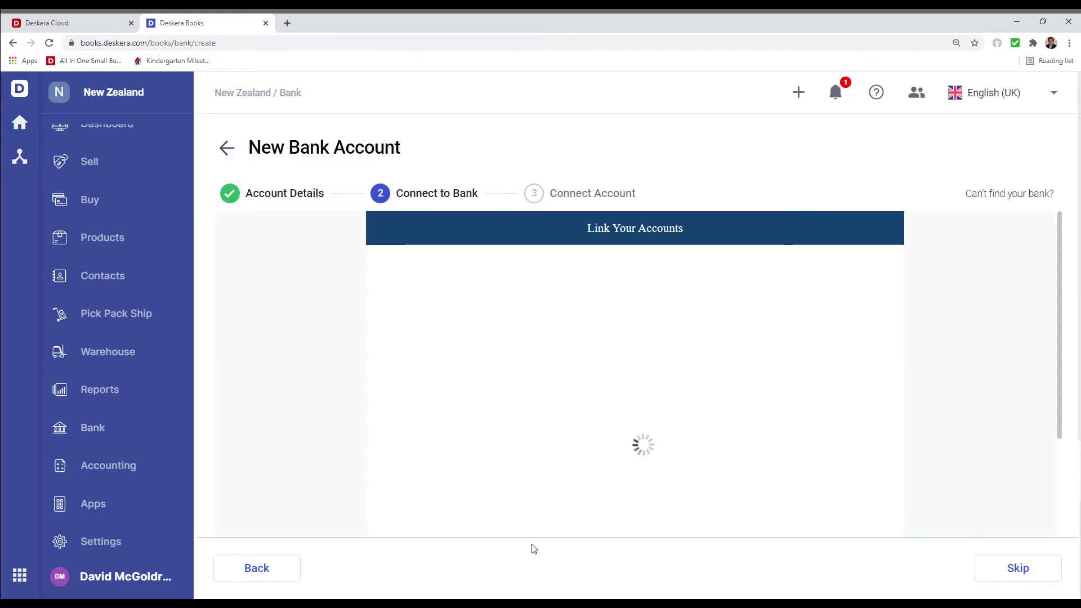
Accept the bank-linking Terms & Conditions and start connecting the account
scroll(533, 439, down, 1)
scroll(532, 439, down, 3)
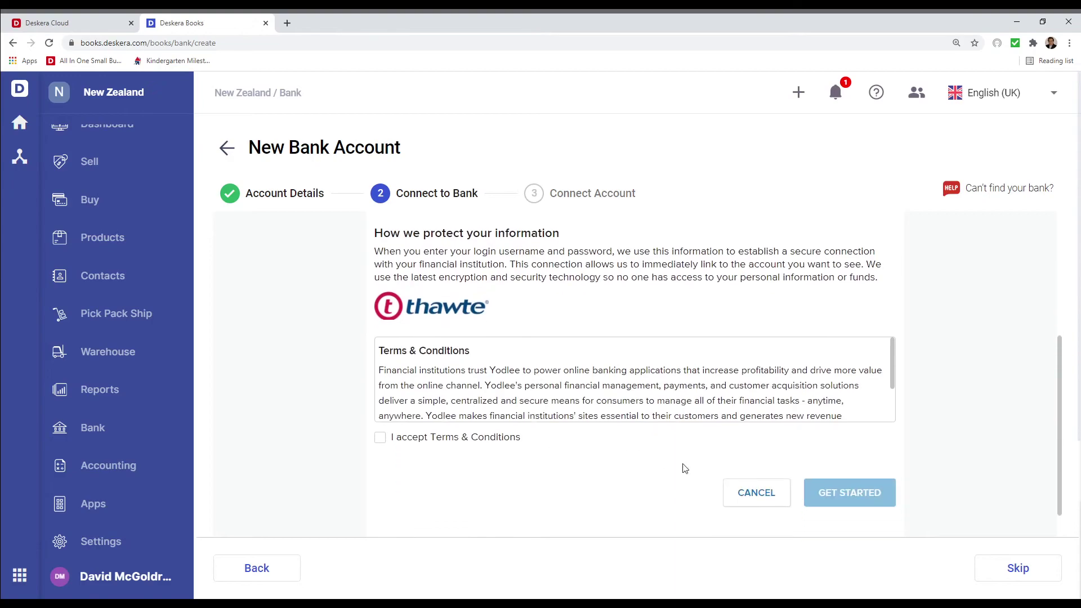
click(440, 439)
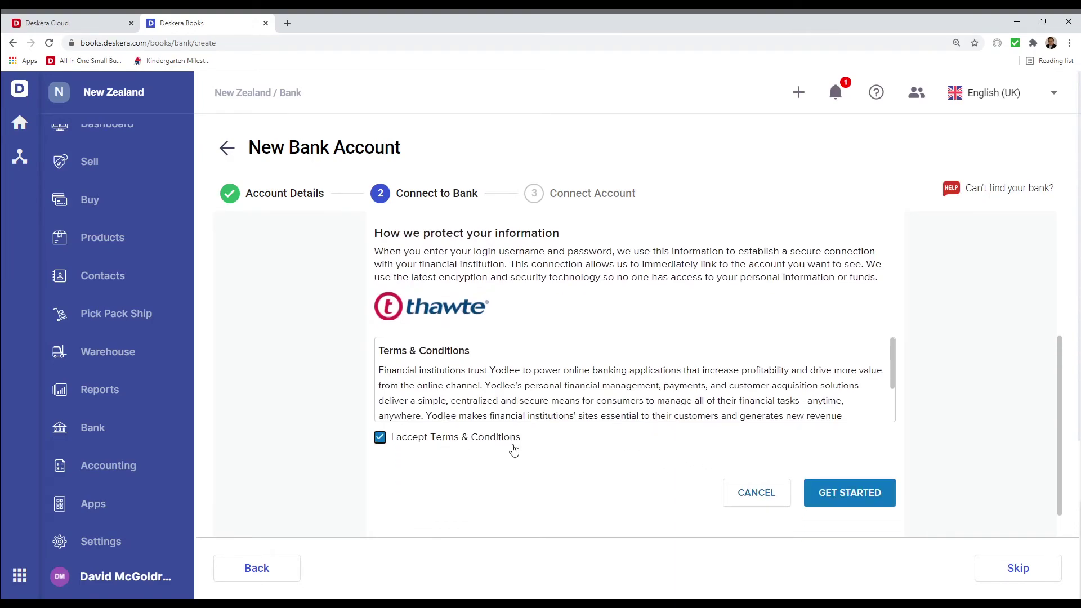
click(841, 504)
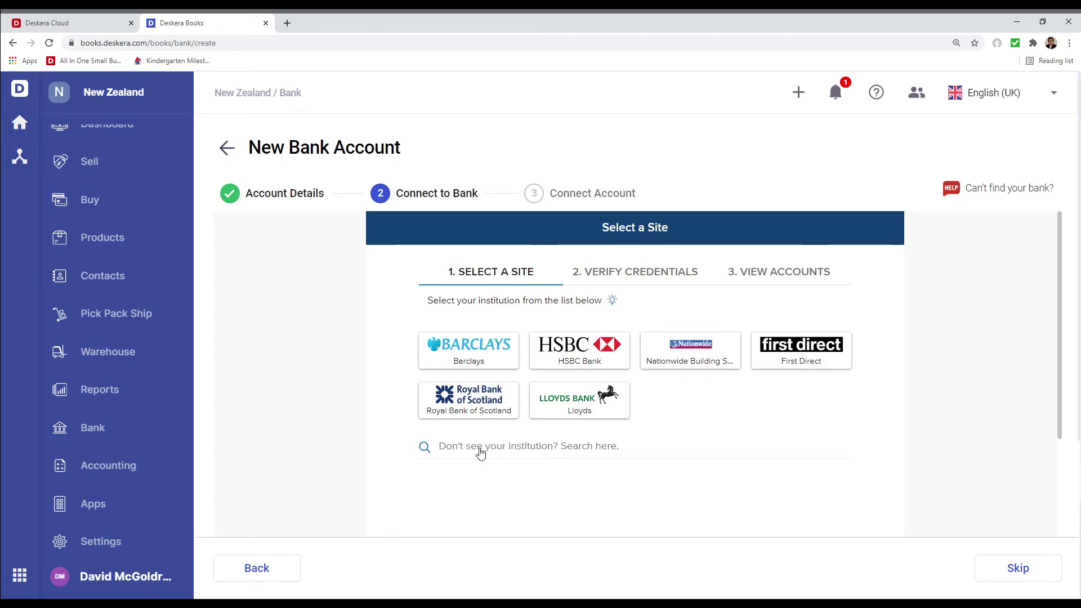
Search 'New Zealand', try Bank of New Zealand, then return to the institution list
click(479, 449)
text(New Zeala)
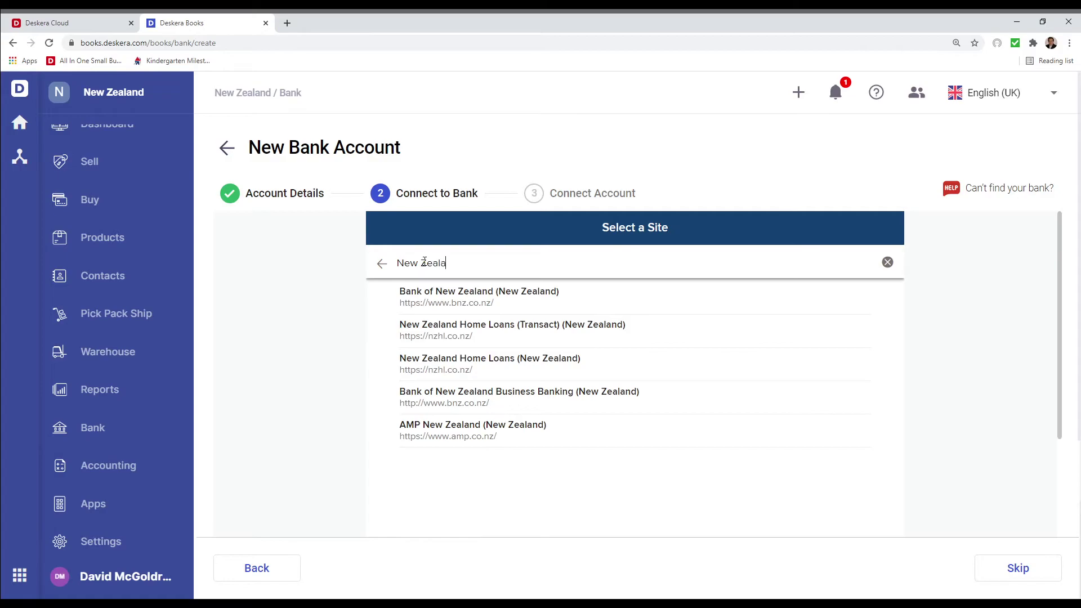
text(nd)
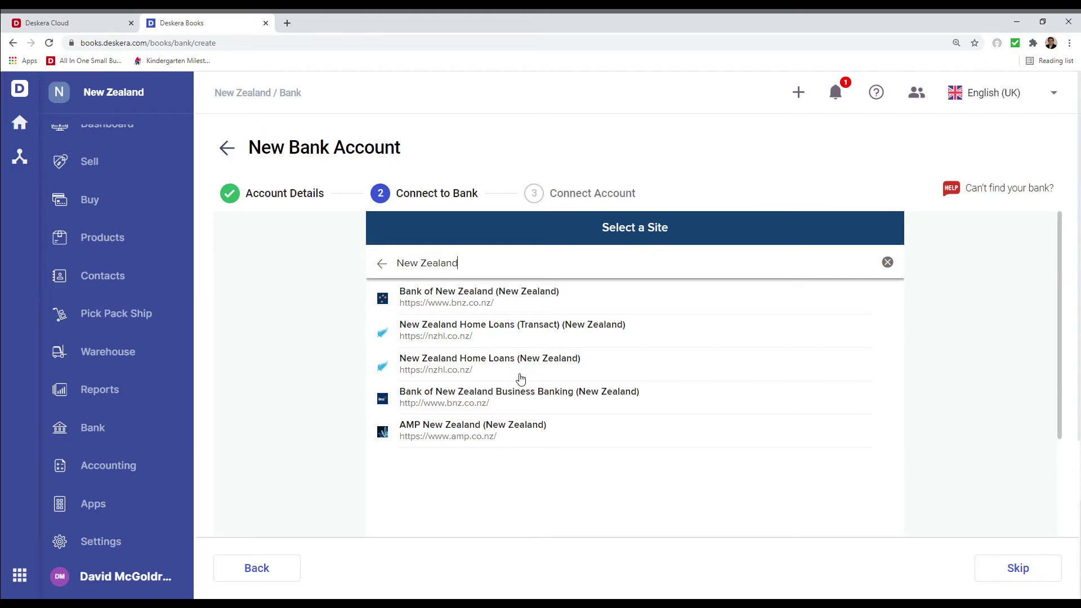
click(472, 304)
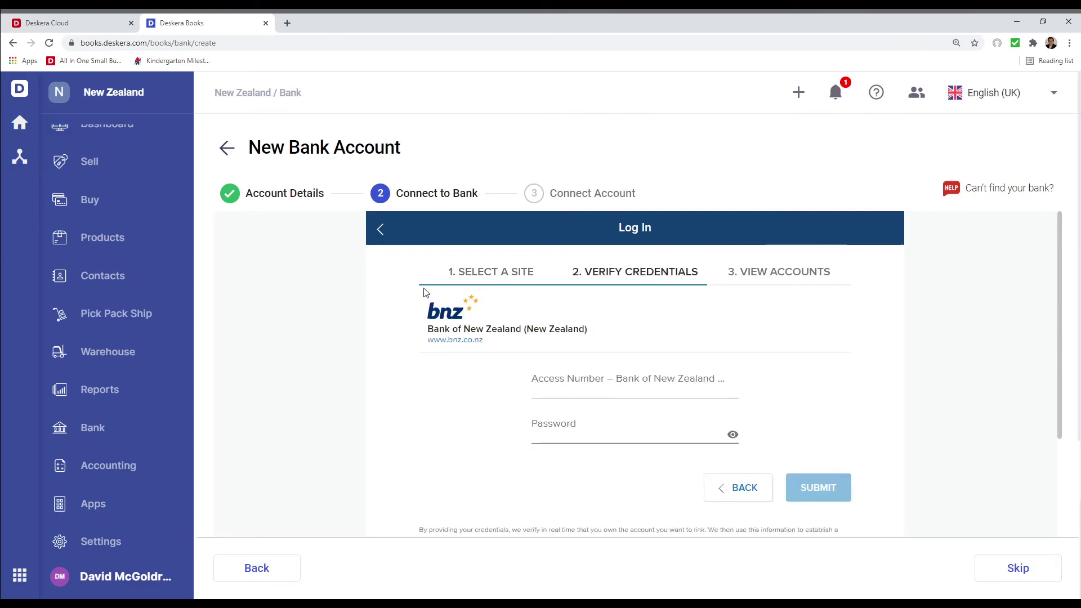
click(382, 230)
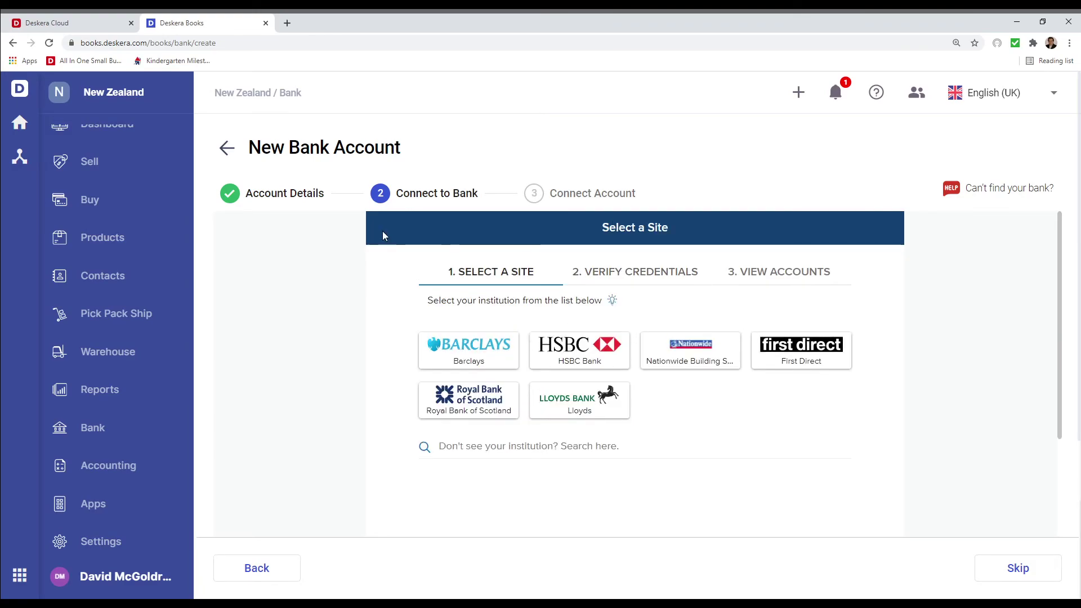
Search 'First CU', cancel linking to keep New Zealand Bank unlinked, and view Reports
click(466, 447)
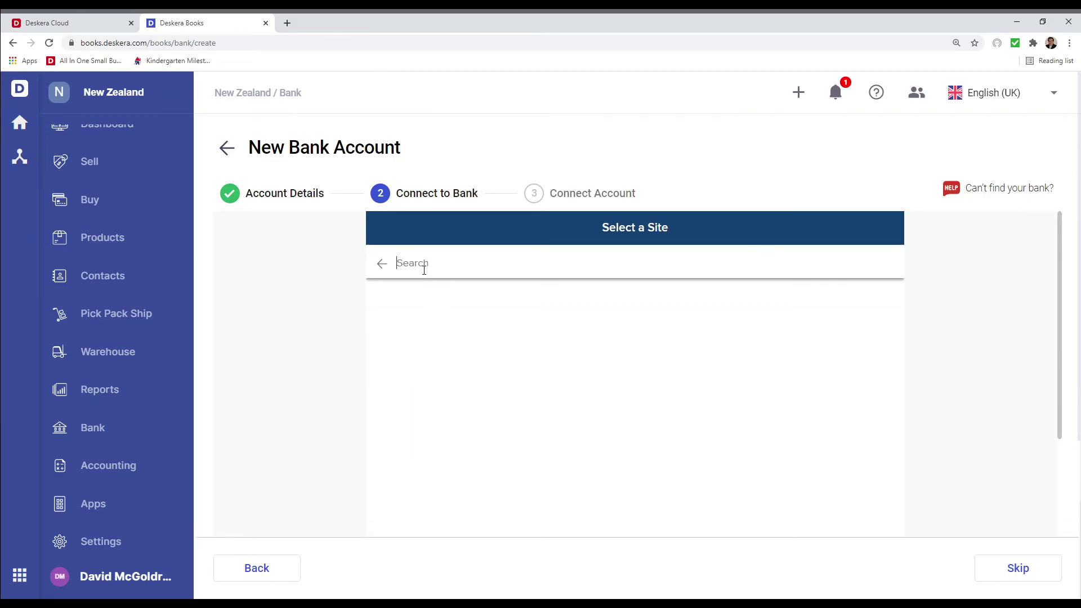
text(First CU)
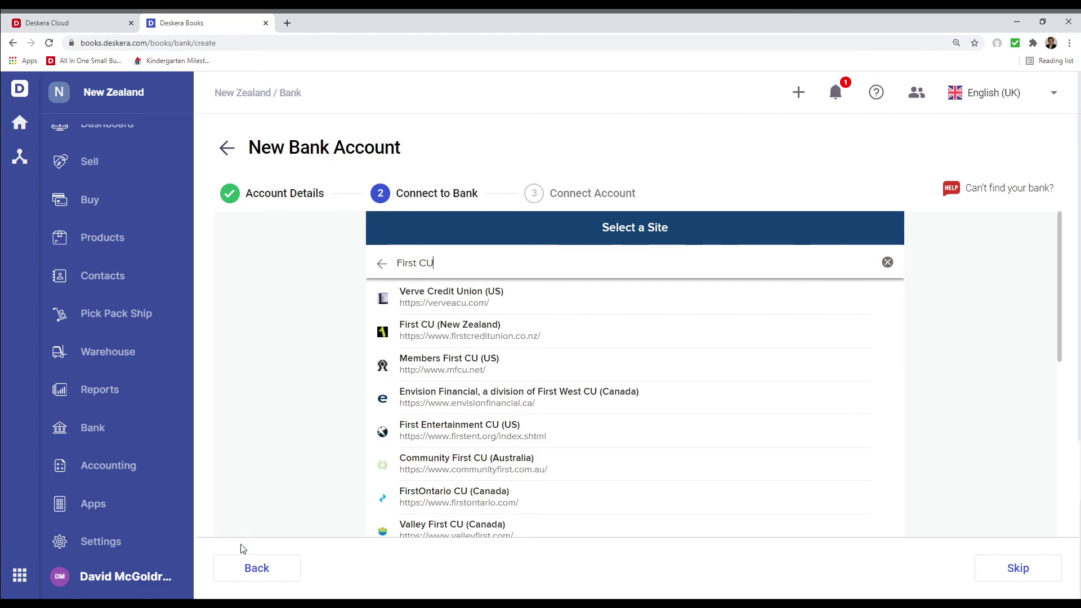
click(250, 565)
click(250, 566)
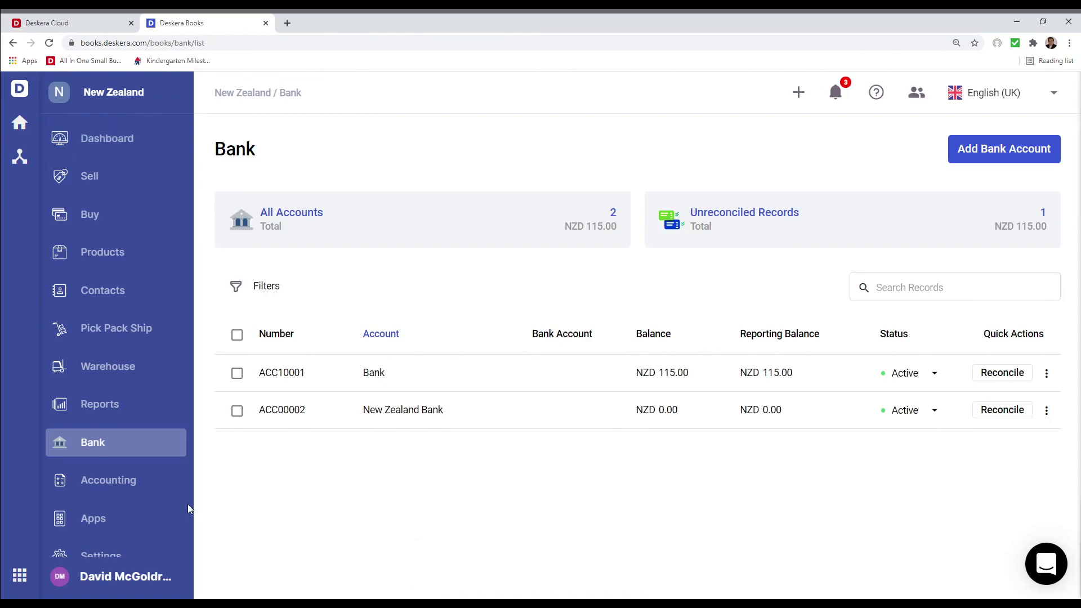
click(99, 411)
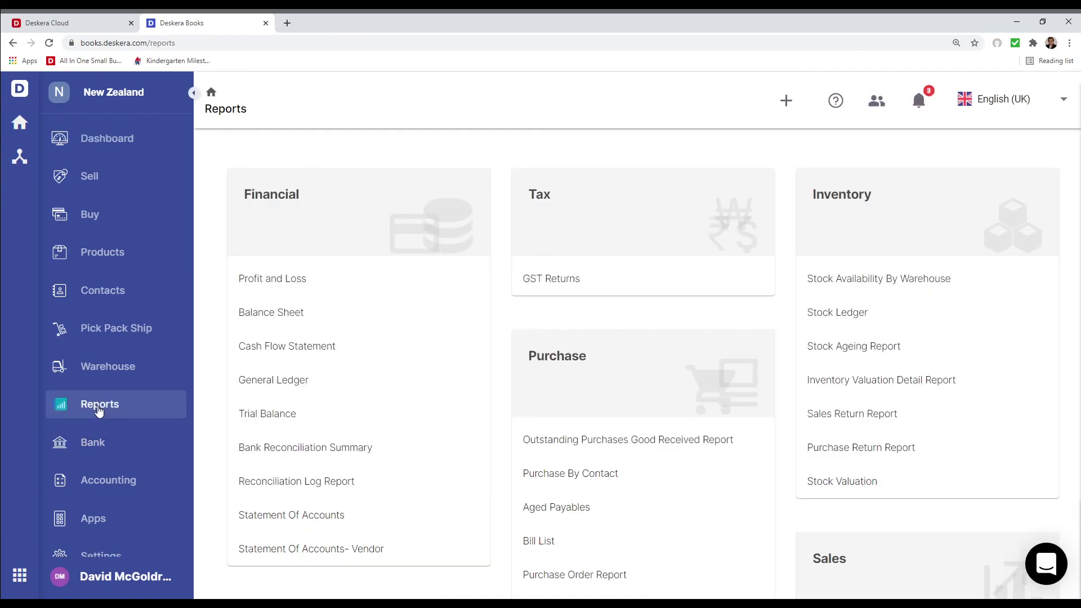